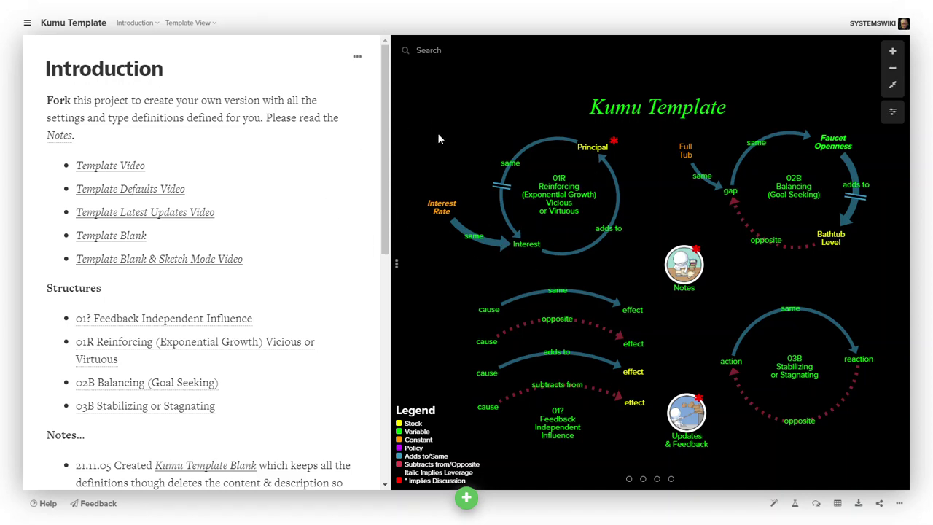
# - View the Kumu Template project overview, close it, and open the Template Blank project linked in the introduction
pyautogui.click(28, 26)
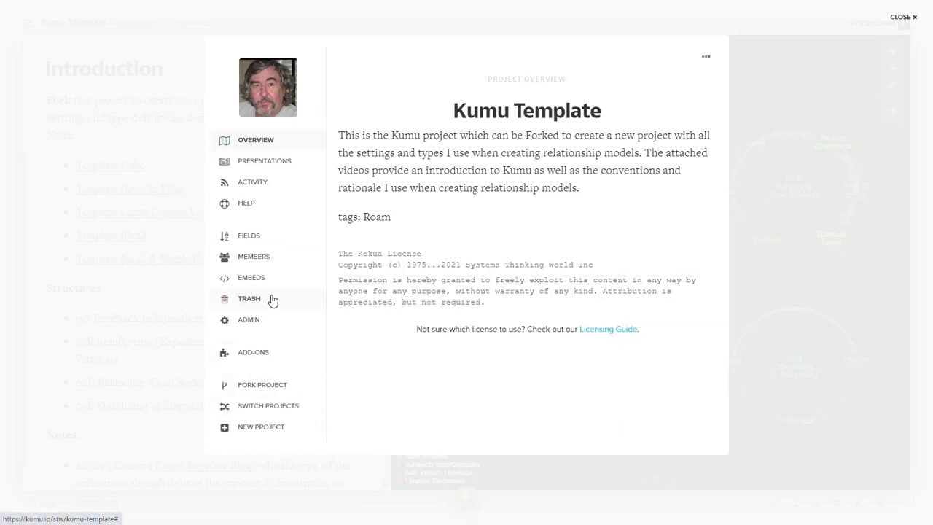
pyautogui.click(908, 18)
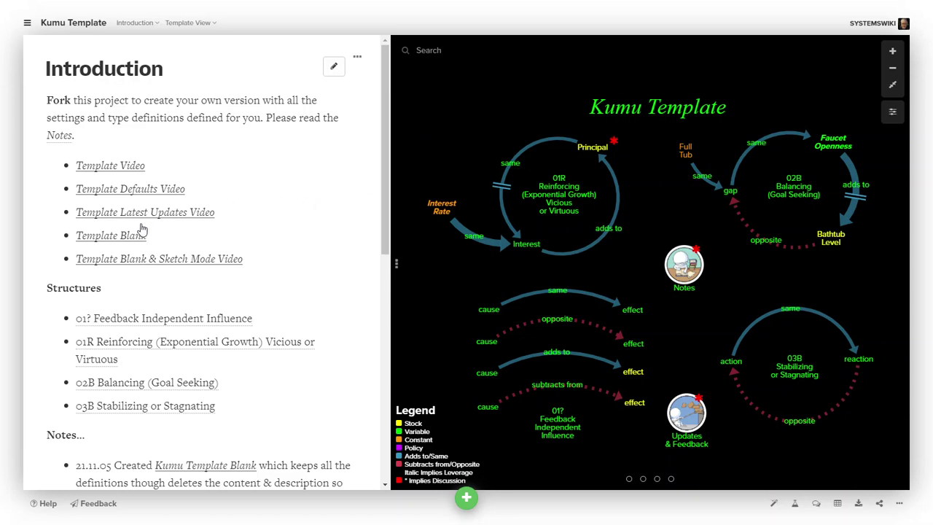
pyautogui.click(122, 236)
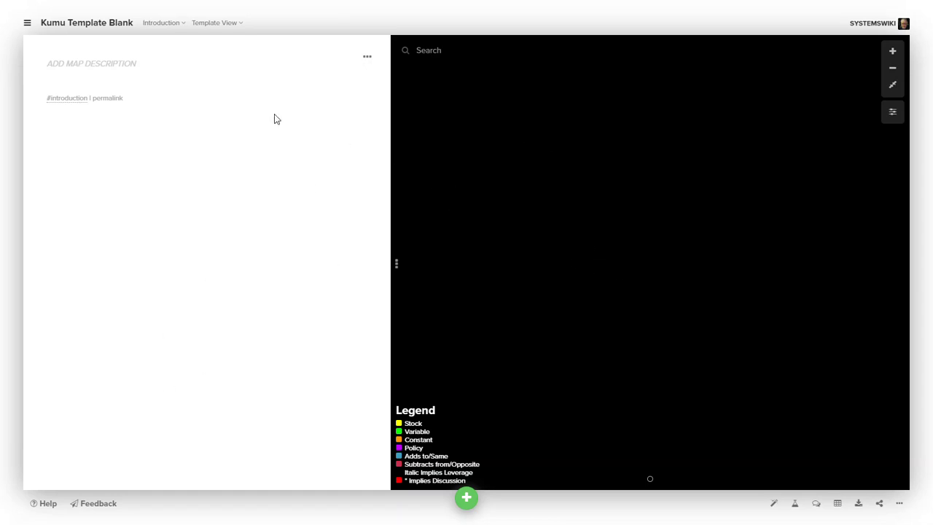
# - Fork the Kumu Template Blank project and open the forked copy
pyautogui.click(27, 25)
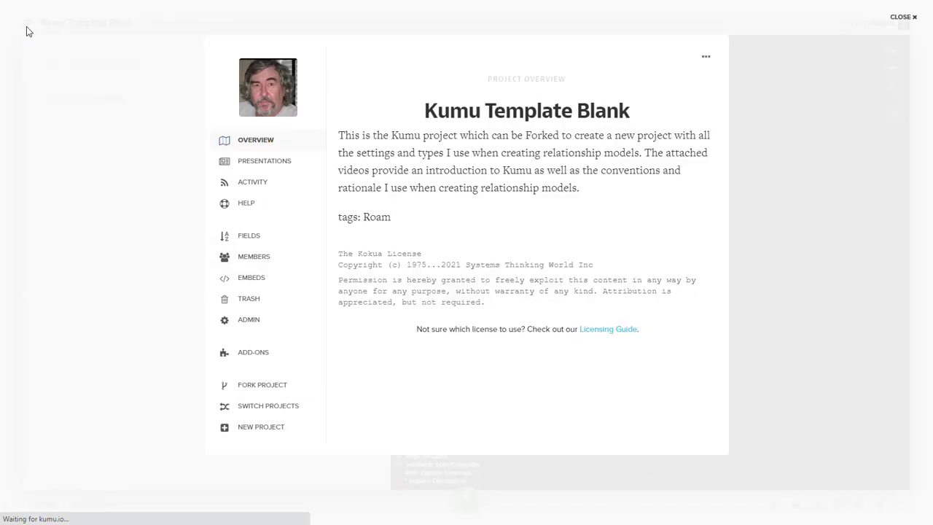
pyautogui.click(263, 385)
pyautogui.click(371, 150)
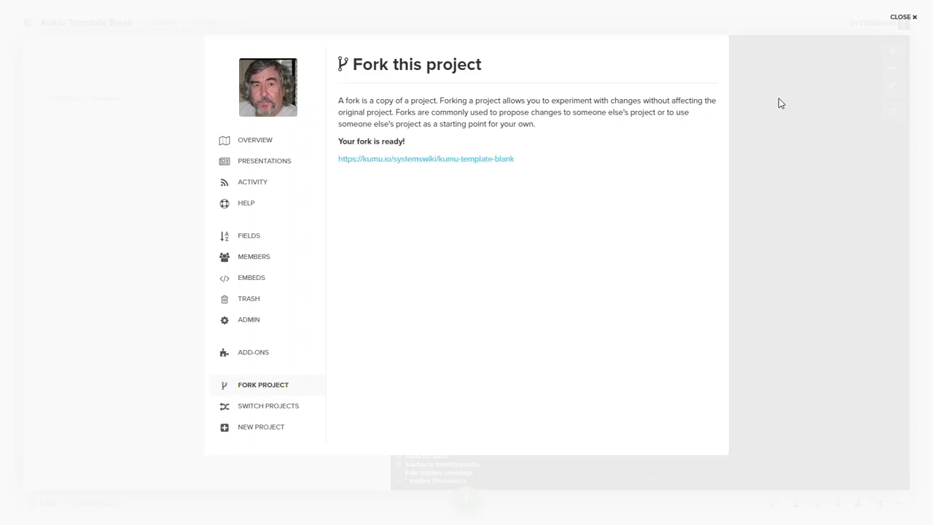
pyautogui.click(435, 160)
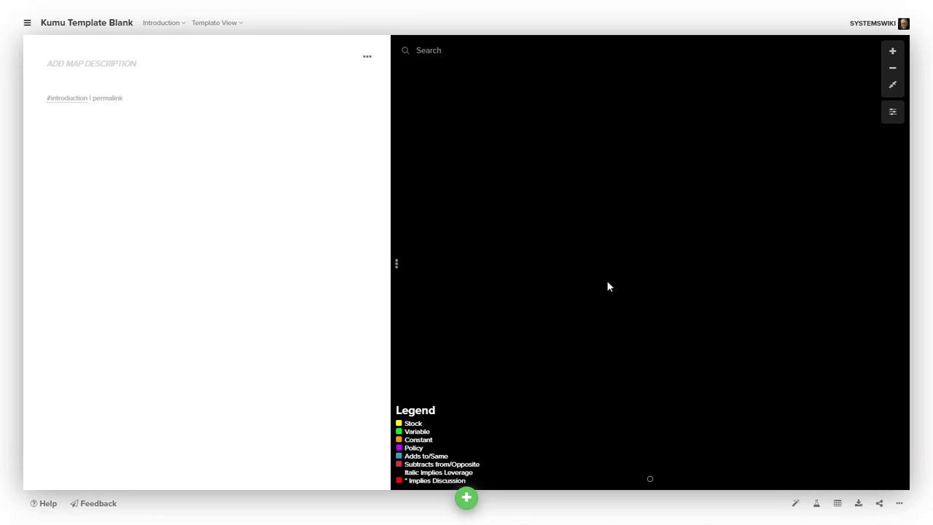
# - Collapse the map description area and start Sketch mode on the blank map
pyautogui.click(398, 269)
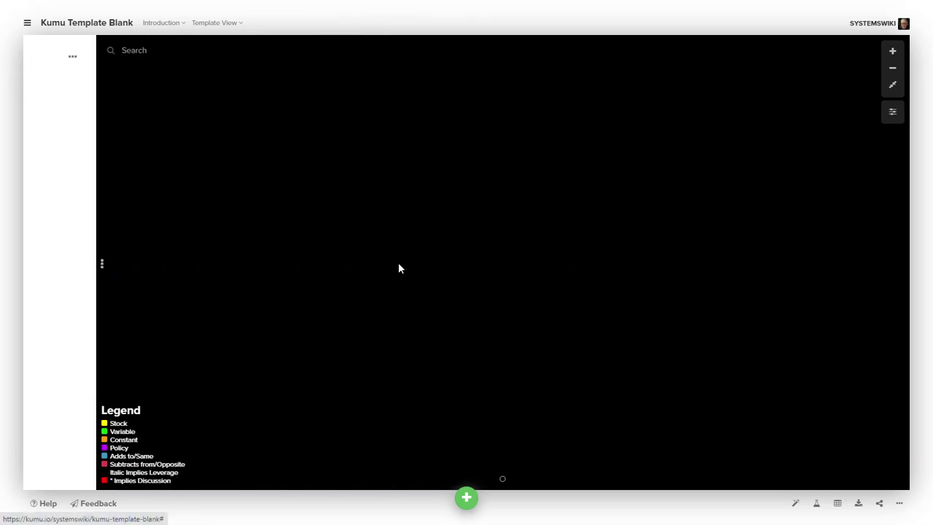
pyautogui.click(466, 499)
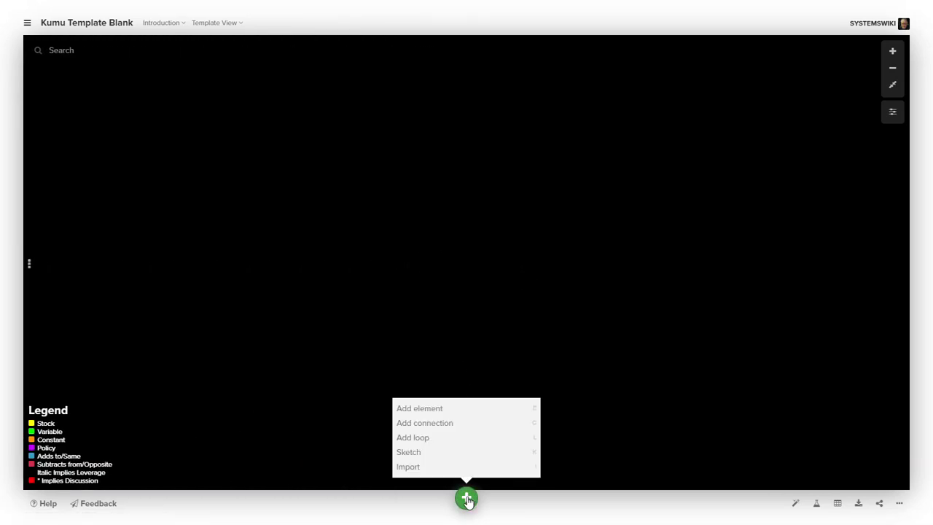
pyautogui.click(411, 453)
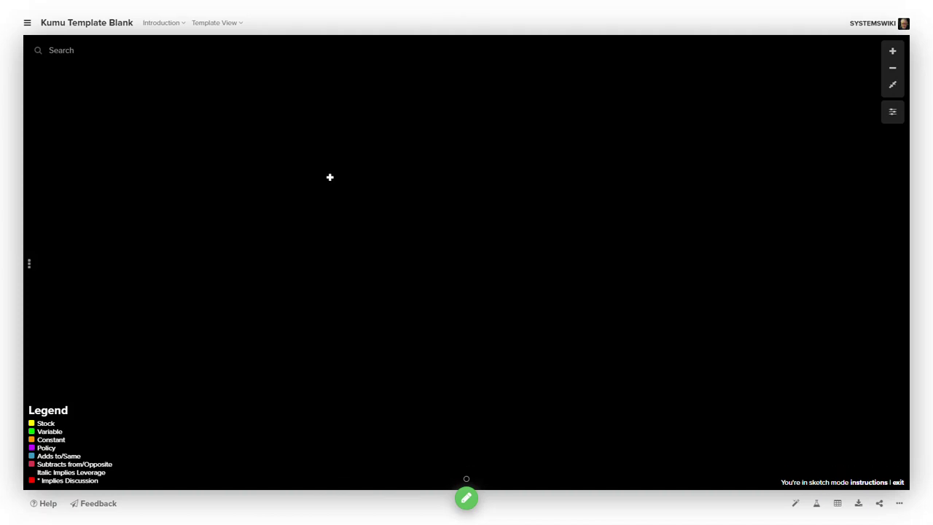
# - Add an element labelled "principle" in the upper-left area of the empty map
pyautogui.click(322, 172)
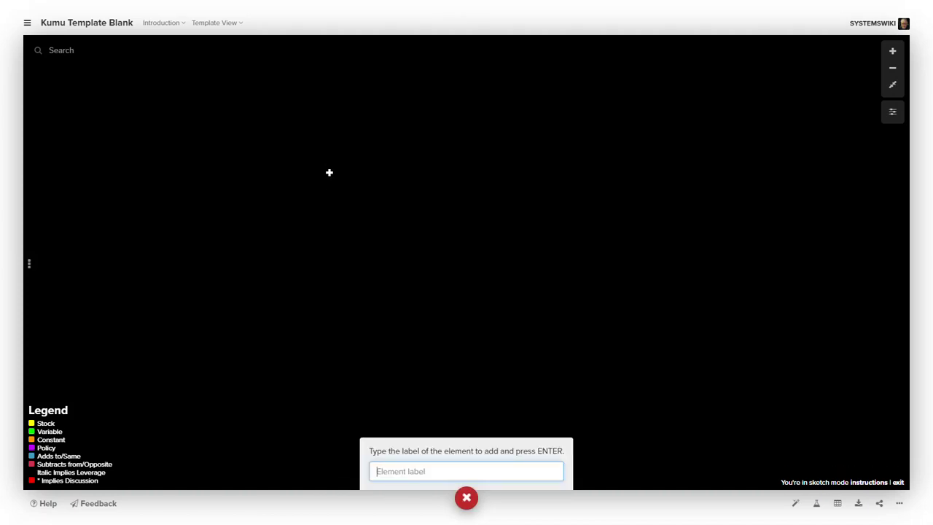
pyautogui.write('prinip')
pyautogui.press('BackSpace')
pyautogui.write('le')
pyautogui.press('BackSpace')
pyautogui.press('BackSpace')
pyautogui.press('BackSpace')
pyautogui.write('ple')
pyautogui.press('Return')
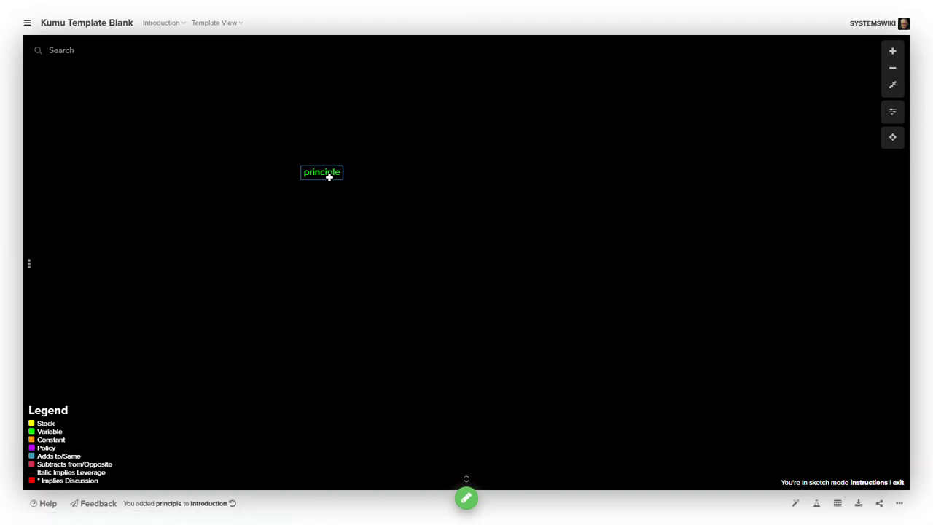
# - Draw a connection from principle down to the left, ending in a new element labelled "interest"
pyautogui.moveTo(318, 171)
pyautogui.moveTo(317, 170); pyautogui.dragTo(233, 326)
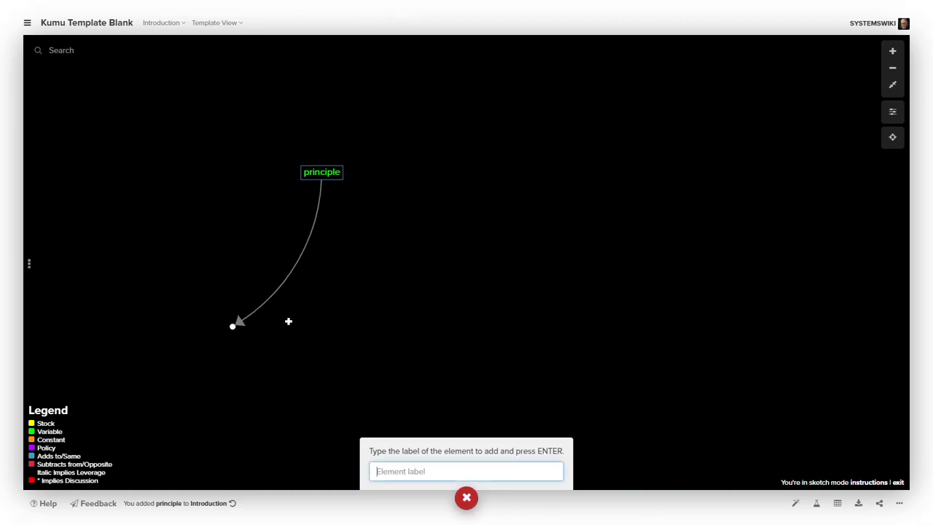
pyautogui.write('interest')
pyautogui.press('Return')
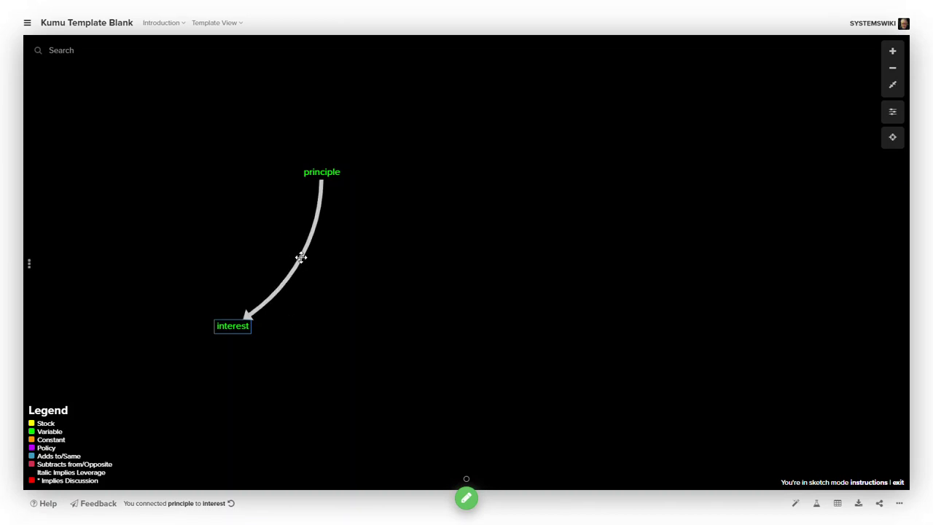
# - Bow the principle-to-interest arrow outward to the left and add a return arrow from interest to principle bowed to the right
pyautogui.moveTo(295, 252); pyautogui.dragTo(227, 244)
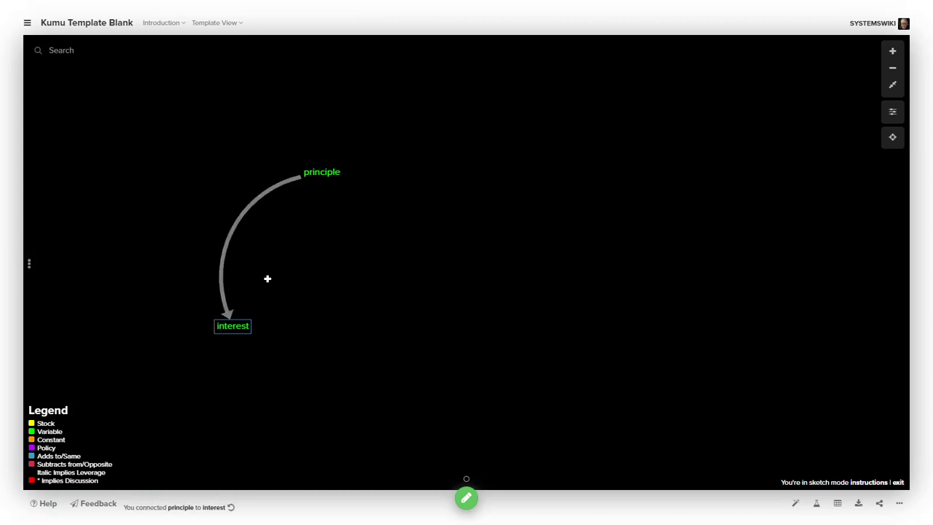
pyautogui.moveTo(232, 296)
pyautogui.mouseDown()
pyautogui.moveTo(293, 246)
pyautogui.moveTo(329, 176)
pyautogui.mouseUp()
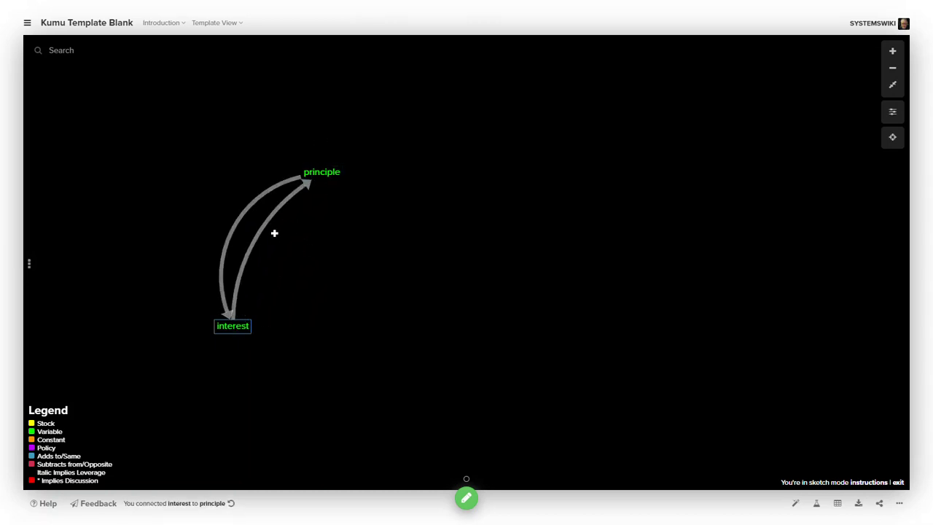
pyautogui.moveTo(258, 233); pyautogui.dragTo(288, 314)
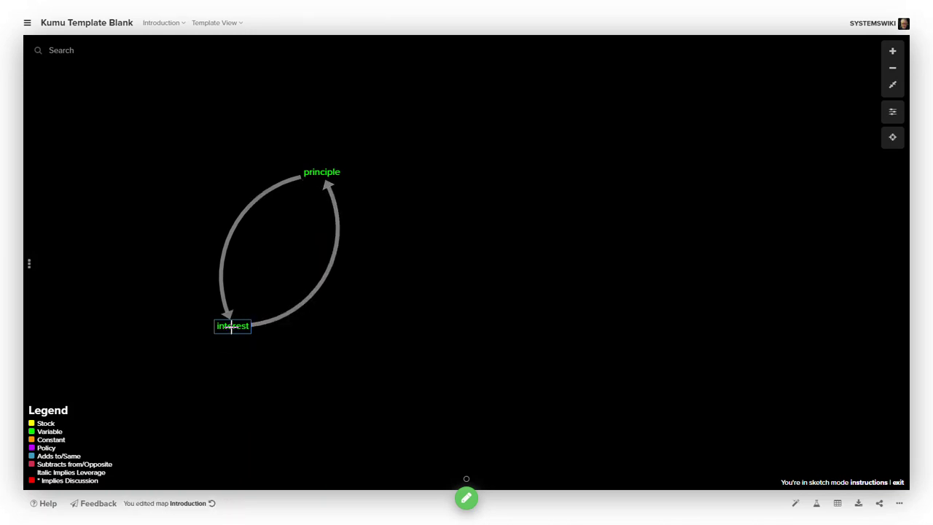
# - Draw a connection from interest to a new element labelled "interest rate" at its lower left
pyautogui.moveTo(224, 326); pyautogui.dragTo(149, 344)
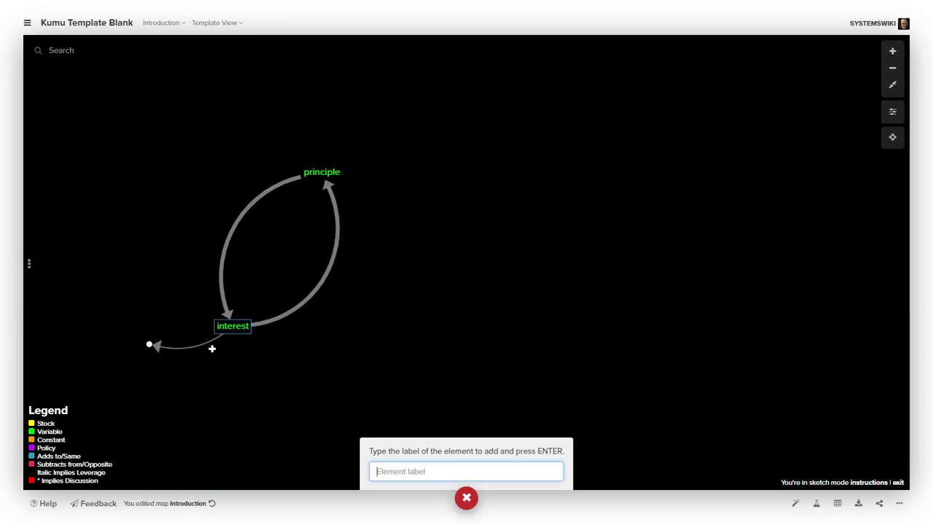
pyautogui.write('int')
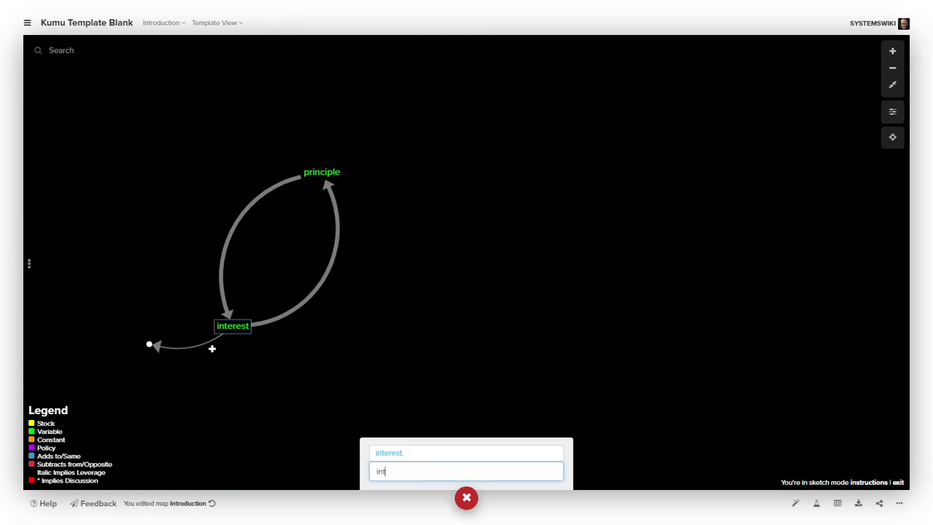
pyautogui.write('erest rate')
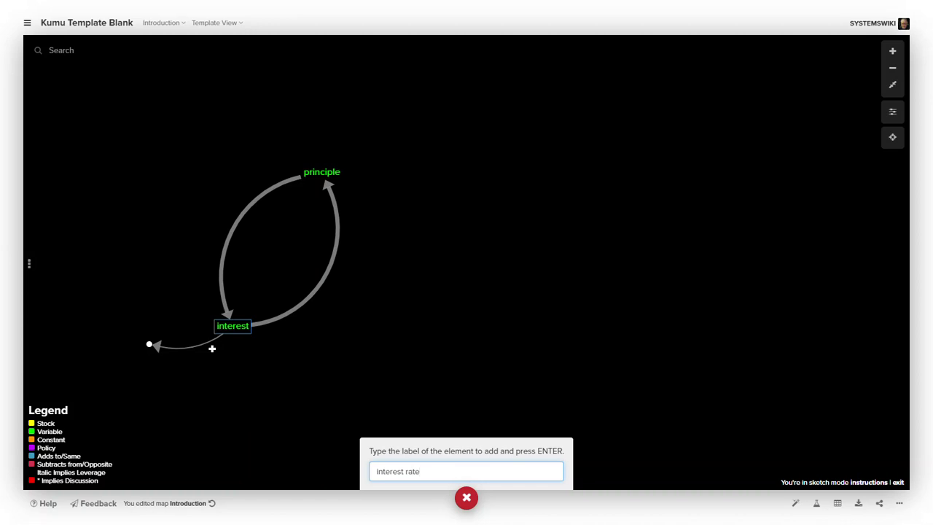
pyautogui.press('Return')
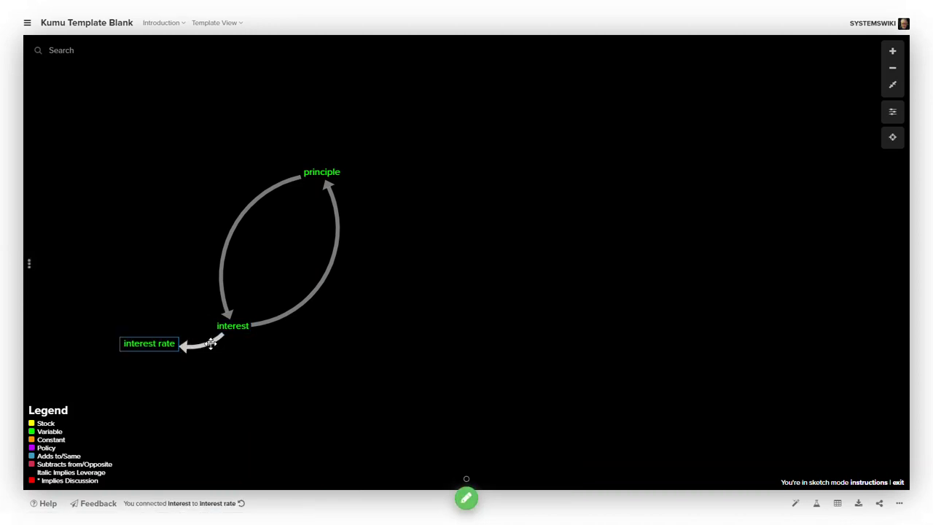
pyautogui.click(209, 309)
pyautogui.click(211, 314)
pyautogui.click(212, 313)
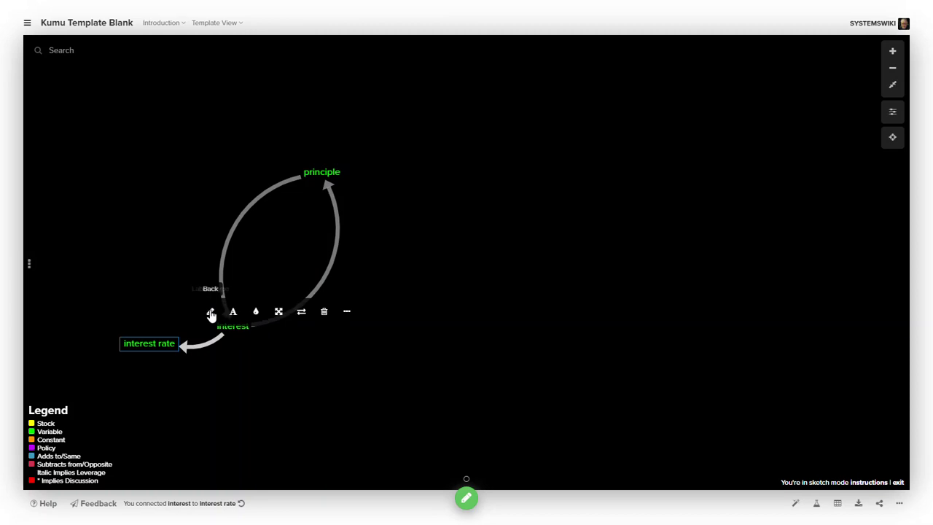
pyautogui.click(301, 312)
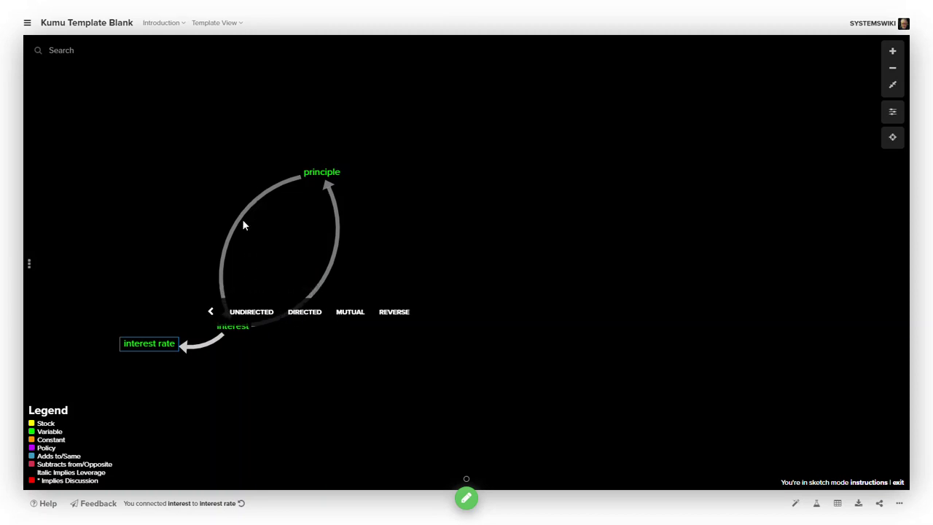
pyautogui.click(381, 265)
# - Set the type of the connection from interest to principle to Adds to/Same
pyautogui.moveTo(333, 260)
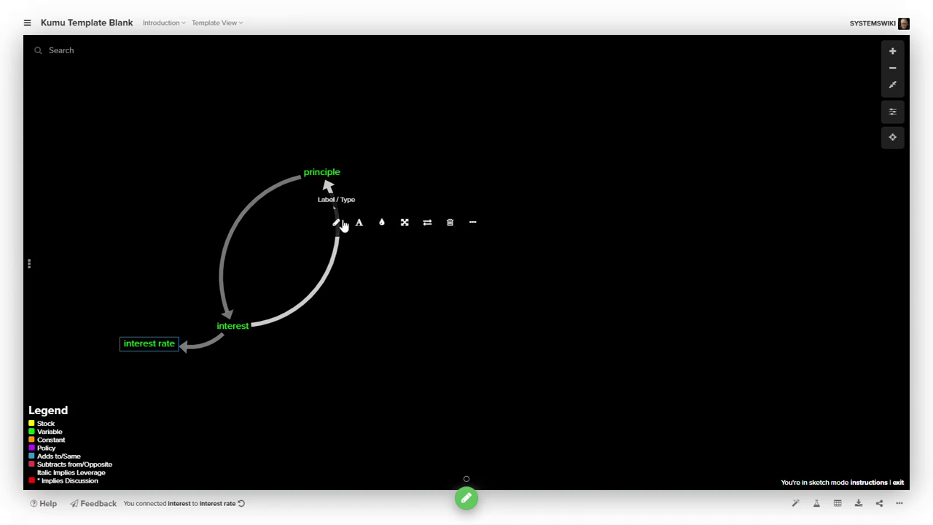
pyautogui.click(338, 225)
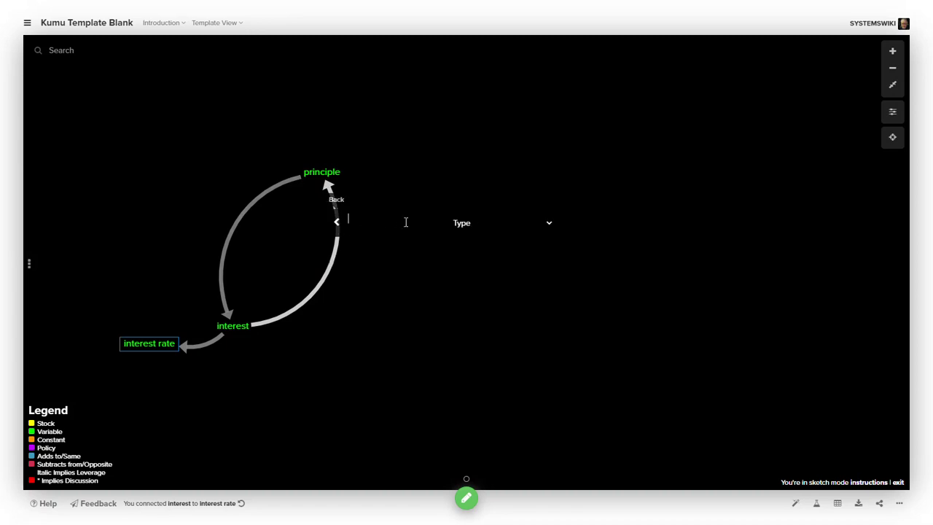
pyautogui.click(551, 224)
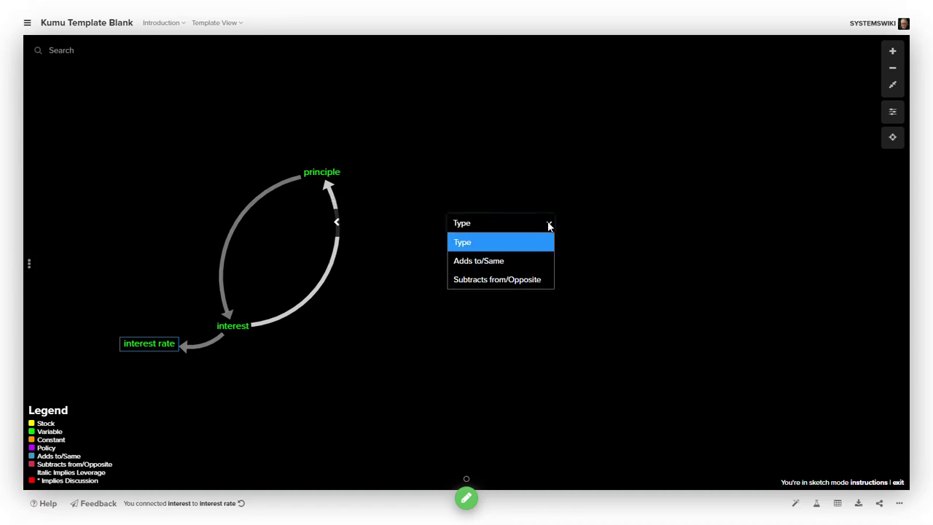
pyautogui.click(493, 261)
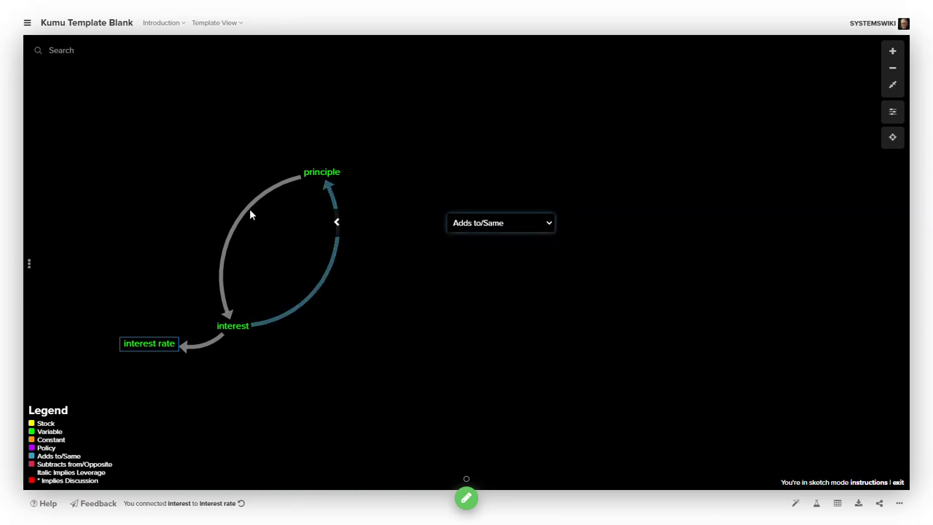
pyautogui.click(402, 286)
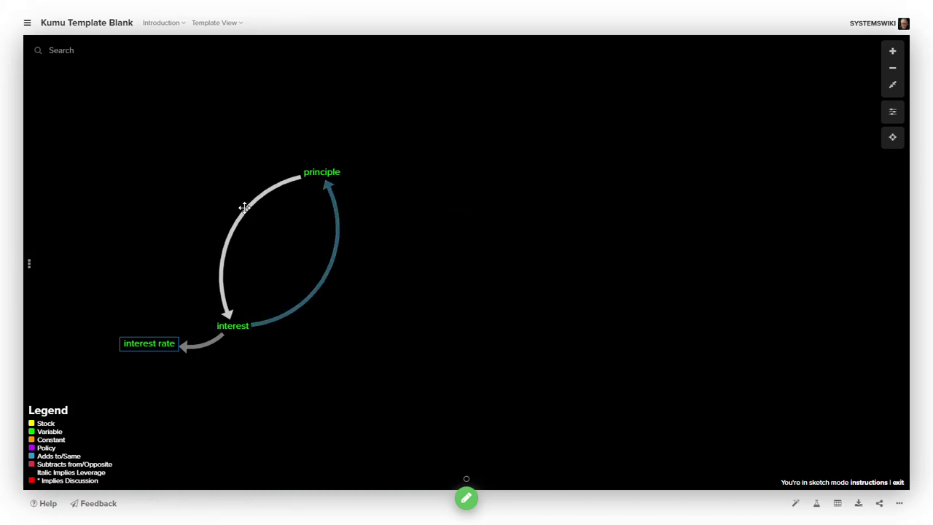
# - Set the type of the connection from principle to interest to Adds to/Same
pyautogui.click(244, 220)
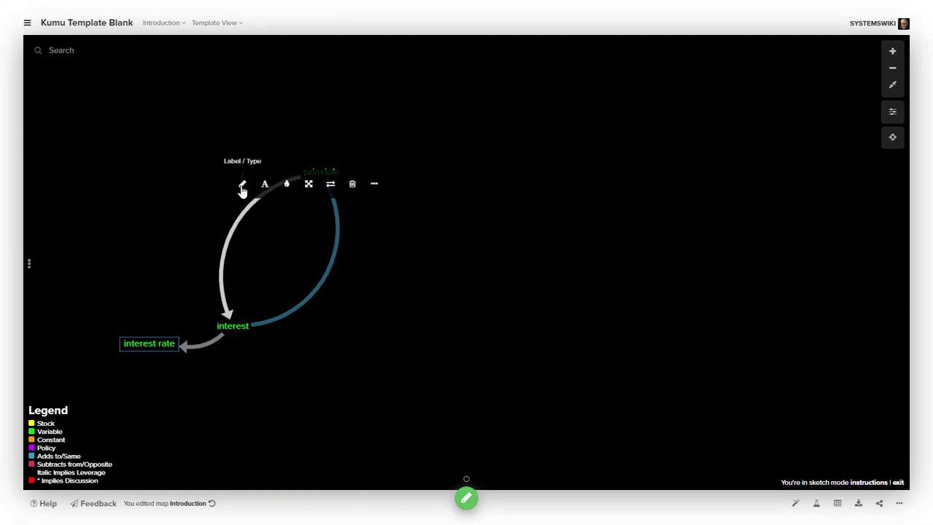
pyautogui.click(243, 186)
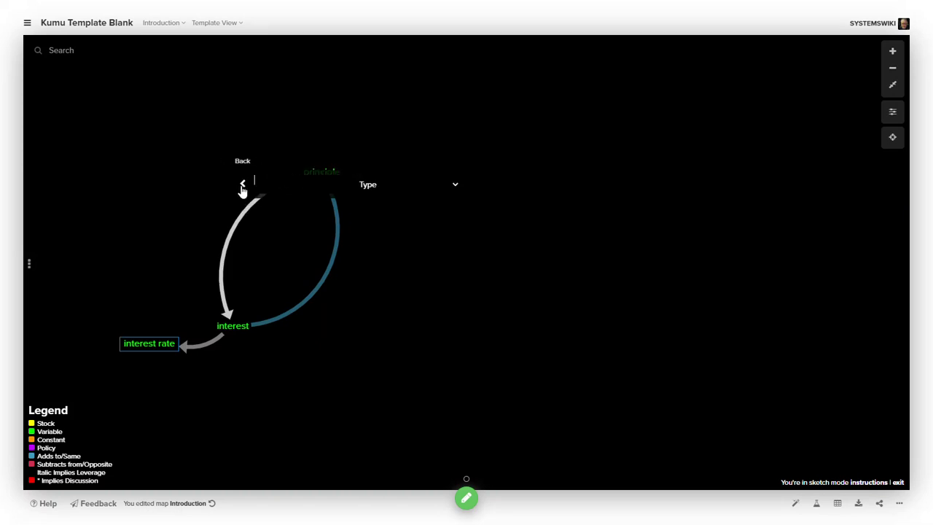
pyautogui.click(454, 187)
pyautogui.click(399, 223)
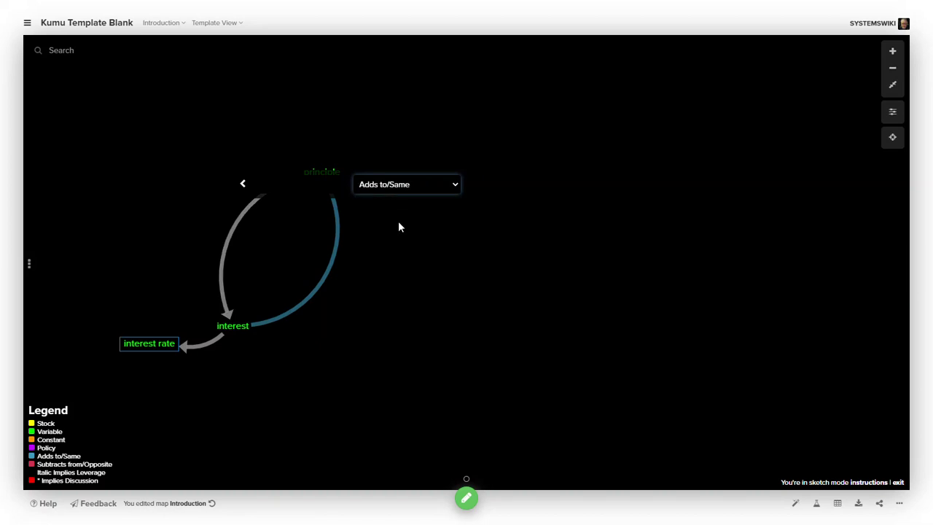
pyautogui.click(208, 365)
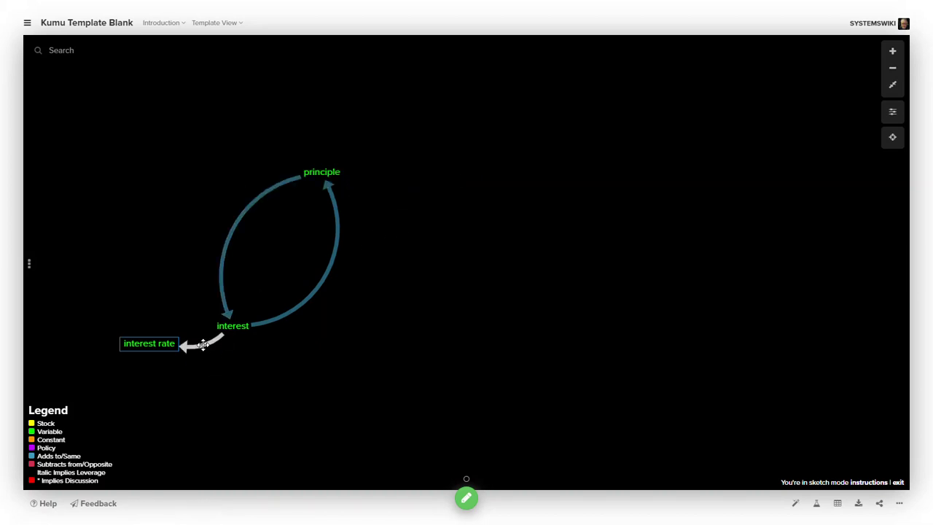
# - Set the type of the connection between interest and interest rate to Adds to/Same
pyautogui.click(205, 334)
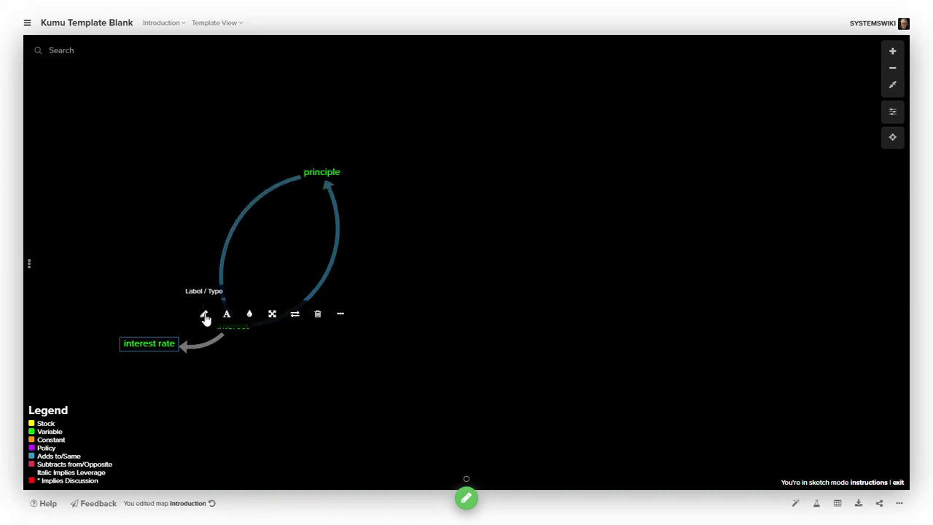
pyautogui.click(205, 319)
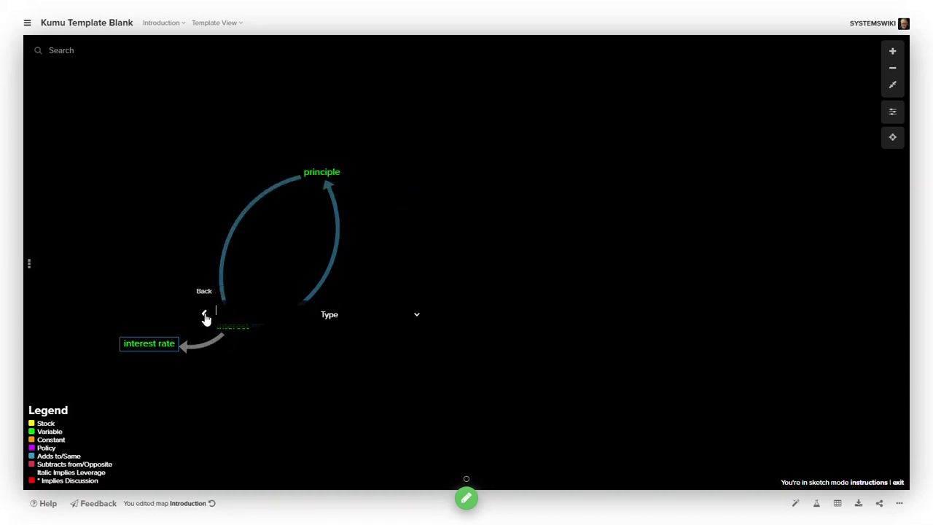
pyautogui.click(416, 315)
pyautogui.click(343, 353)
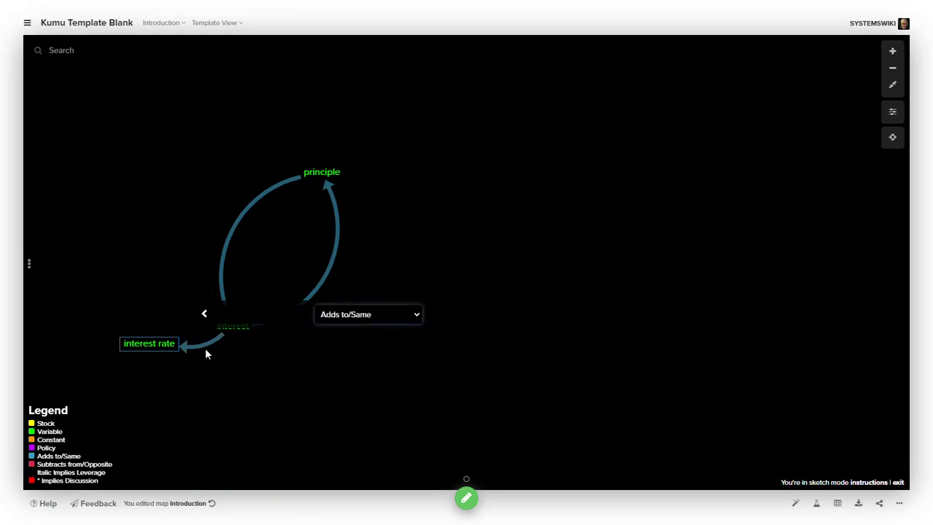
pyautogui.click(387, 236)
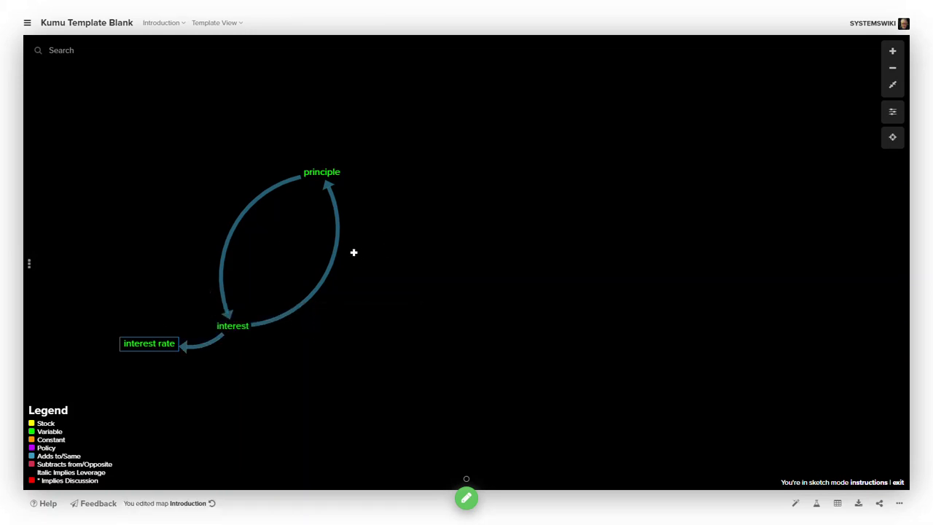
# - Set the type of the selected principle and interest rate elements to Stock
pyautogui.click(324, 173)
pyautogui.click(321, 142)
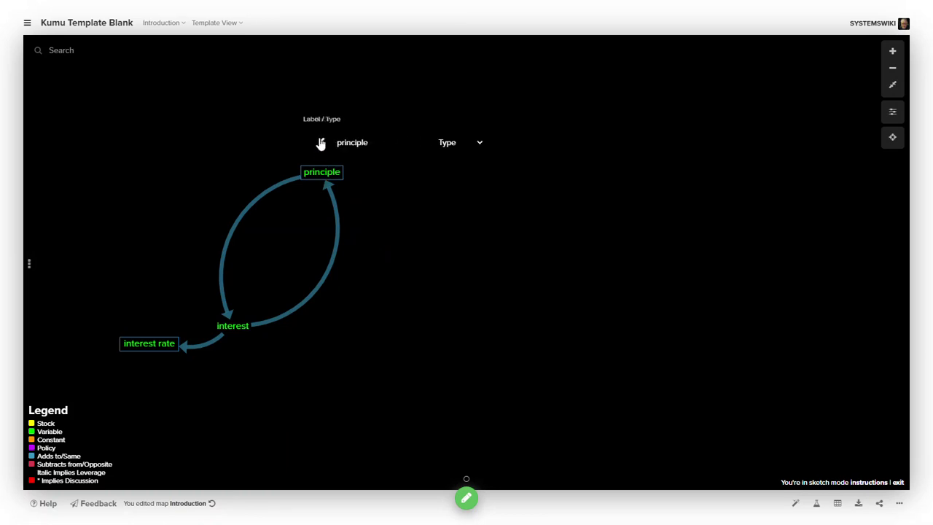
pyautogui.click(479, 144)
pyautogui.click(473, 180)
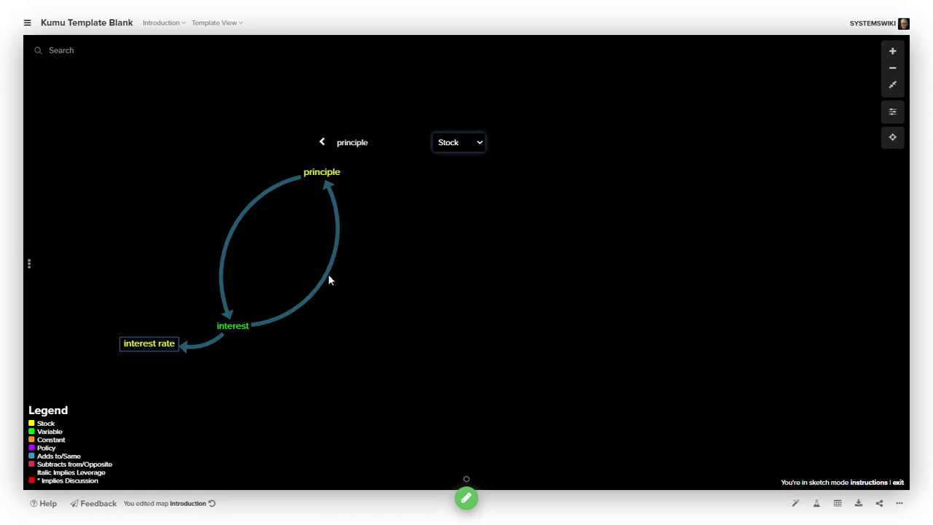
pyautogui.click(347, 289)
# - Bend both connections between principle and interest outward so they form a nearly circular loop
pyautogui.moveTo(332, 266); pyautogui.dragTo(361, 283)
pyautogui.moveTo(244, 225); pyautogui.dragTo(219, 216)
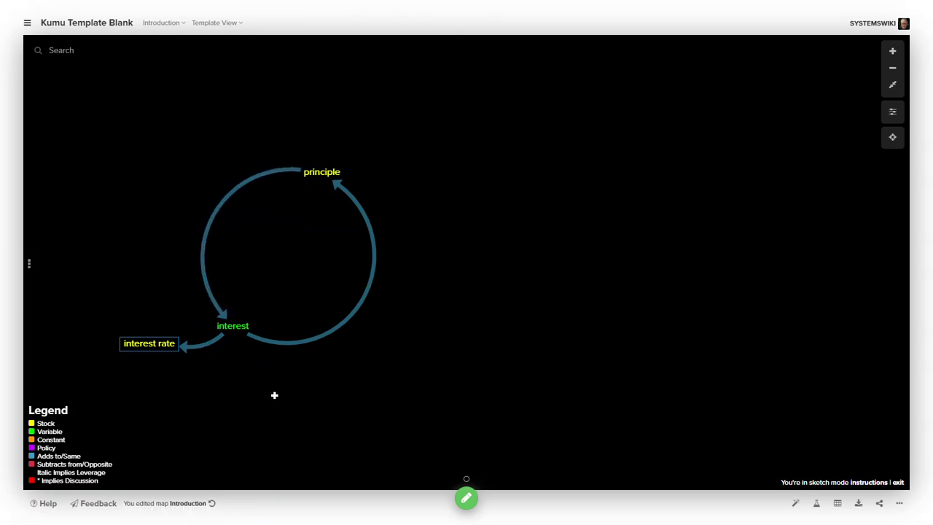
# - Break the interest rate label onto two lines, with "rate" below "interest"
pyautogui.click(161, 342)
pyautogui.click(148, 316)
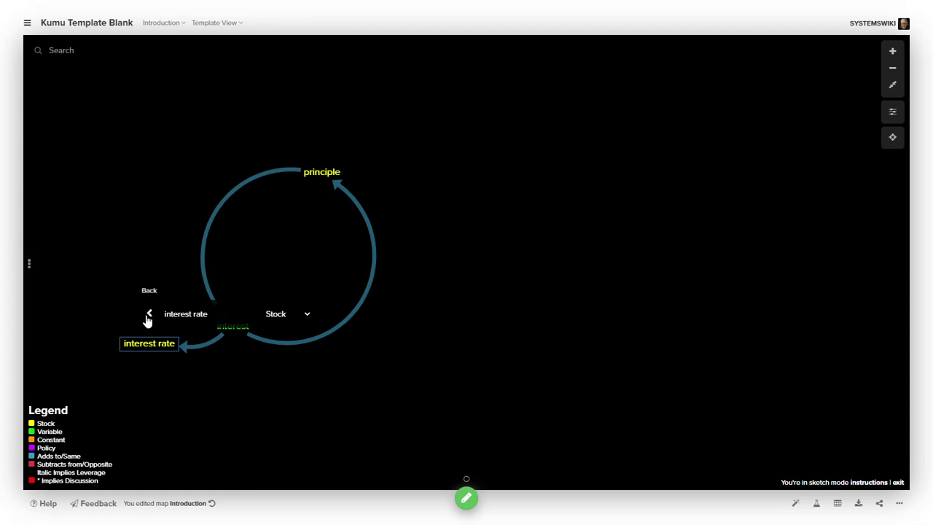
pyautogui.click(195, 319)
pyautogui.press('Return')
pyautogui.click(257, 405)
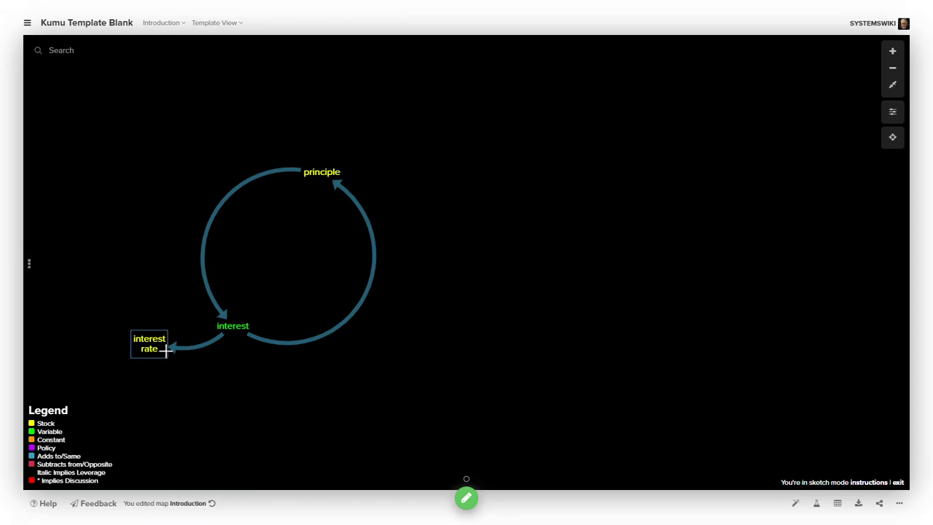
pyautogui.click(315, 172)
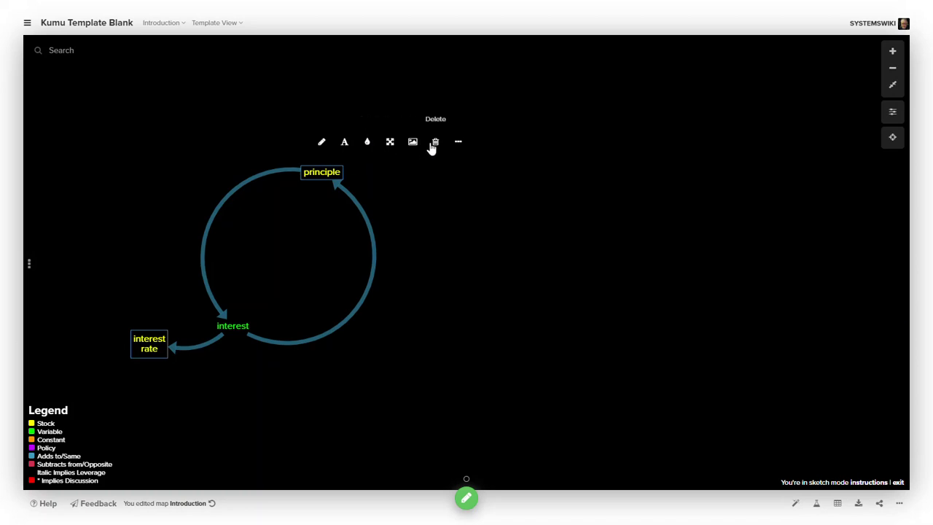
pyautogui.click(379, 243)
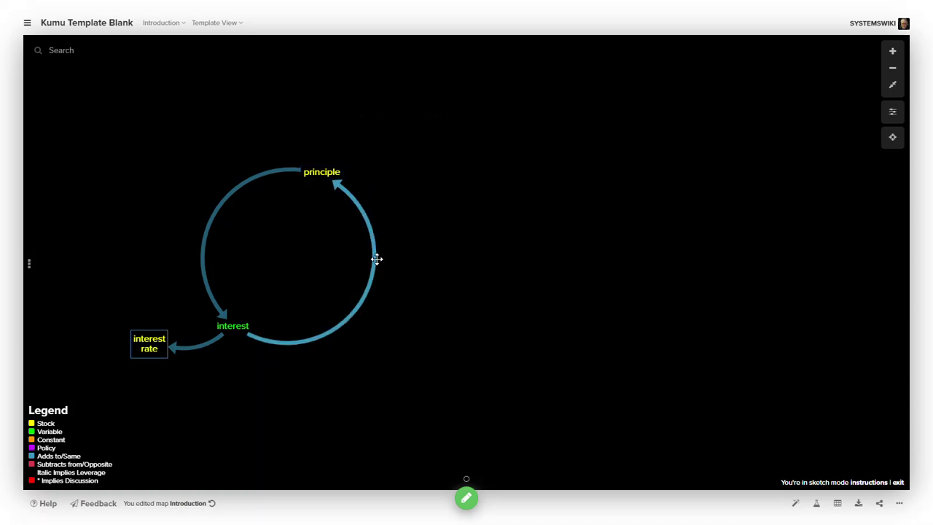
pyautogui.click(219, 201)
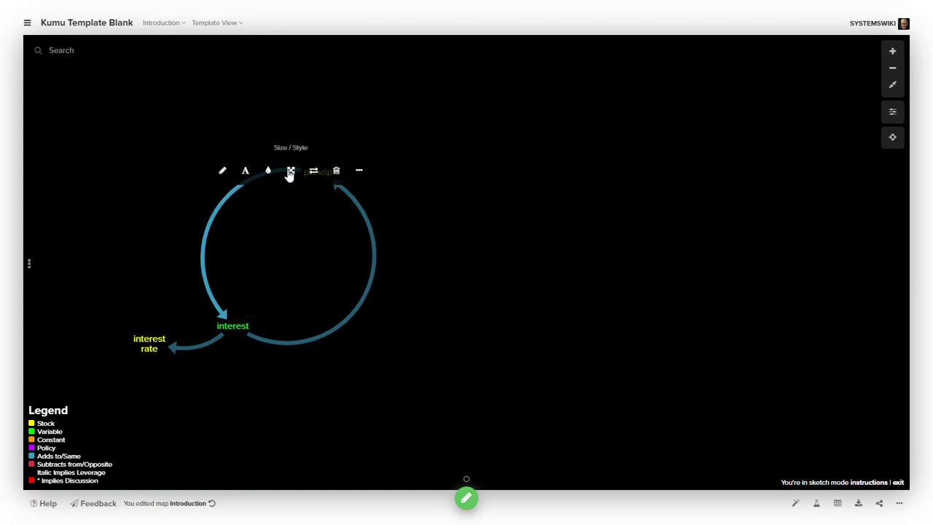
pyautogui.click(359, 174)
pyautogui.click(247, 179)
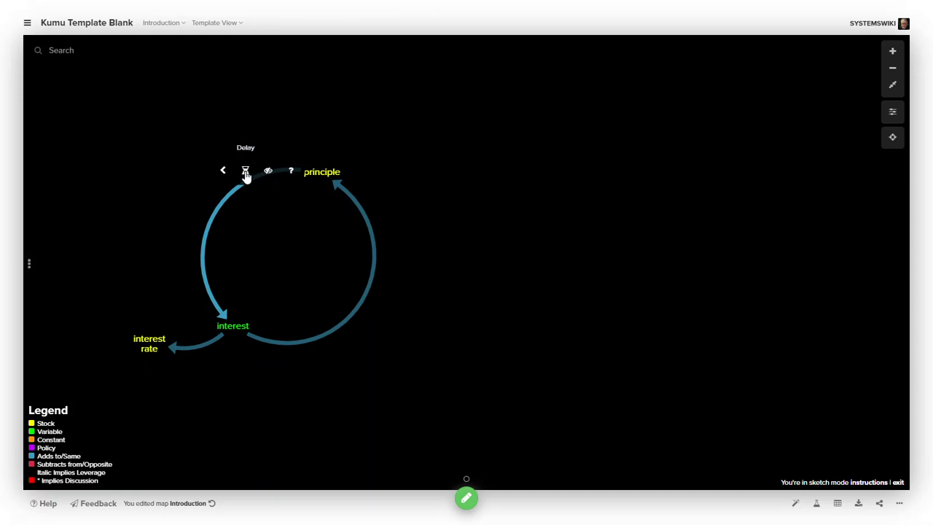
pyautogui.click(433, 204)
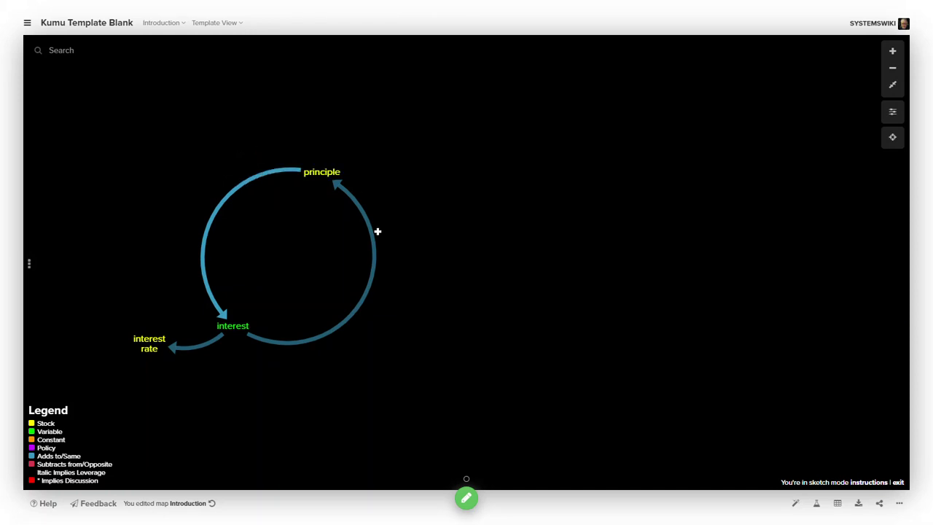
# - Mark the connection from principle to interest as having a delay
pyautogui.click(217, 211)
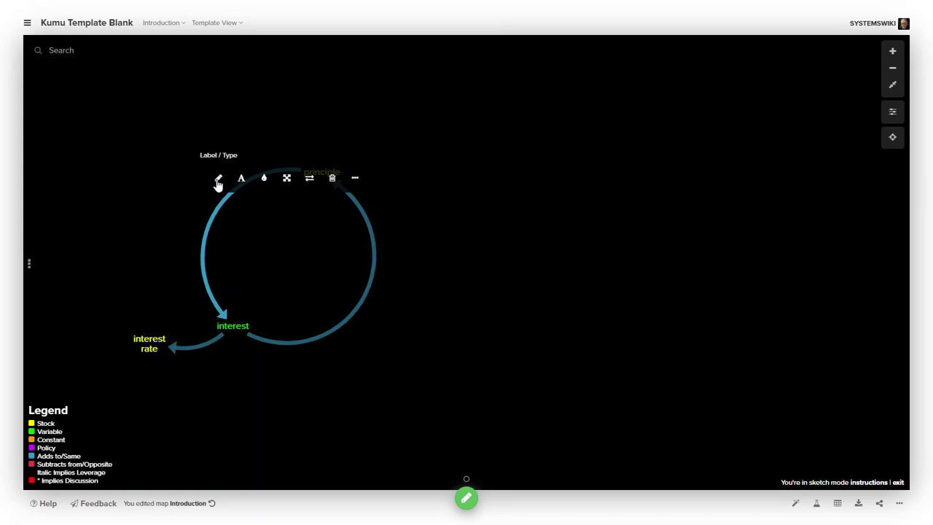
pyautogui.click(355, 179)
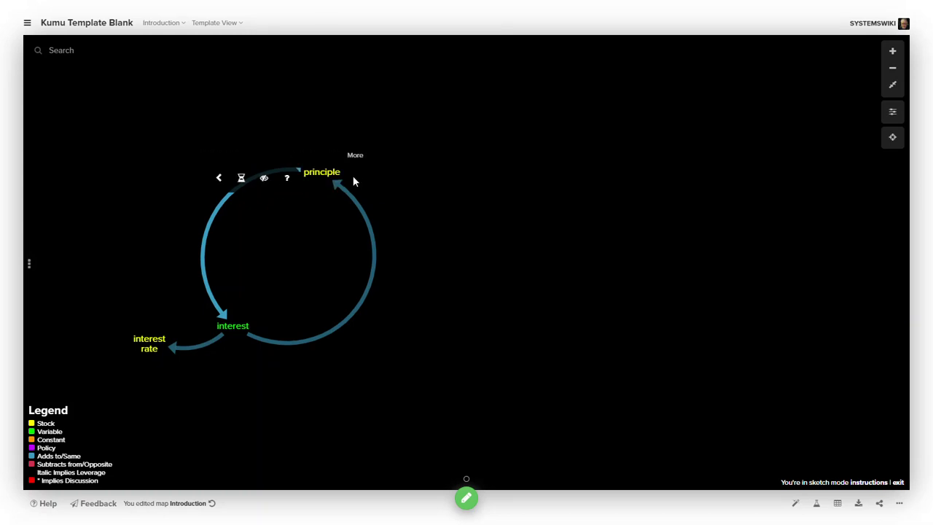
pyautogui.click(242, 180)
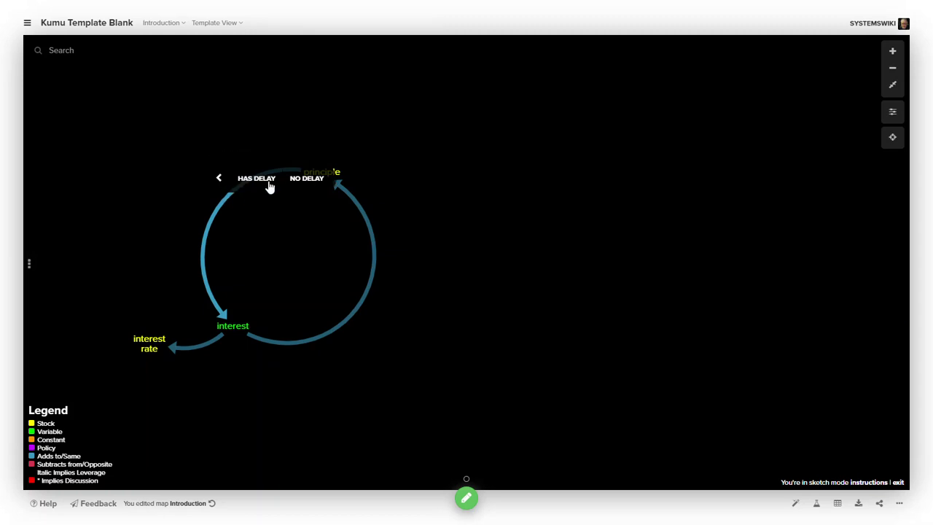
pyautogui.click(258, 183)
pyautogui.click(473, 224)
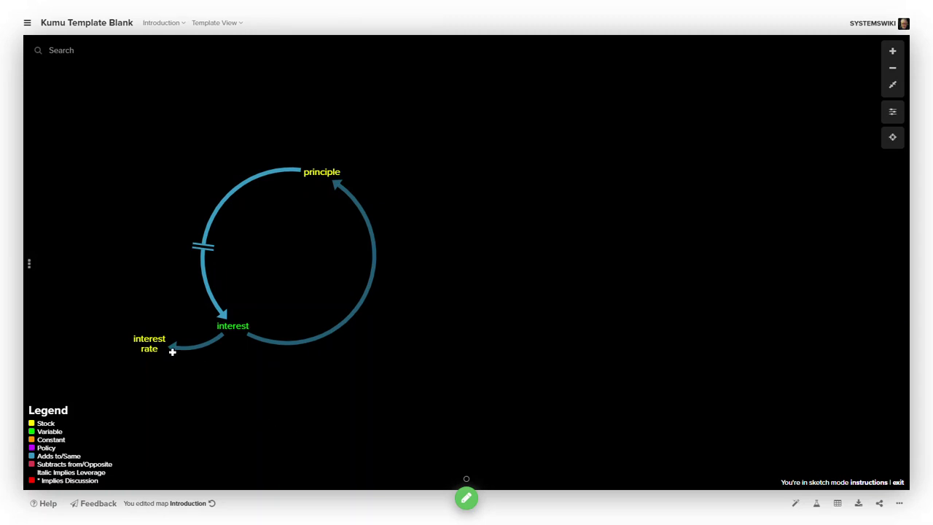
# - Move the interest rate element slightly lower, leaving it to the lower left of interest
pyautogui.moveTo(148, 344); pyautogui.dragTo(126, 226)
pyautogui.click(467, 499)
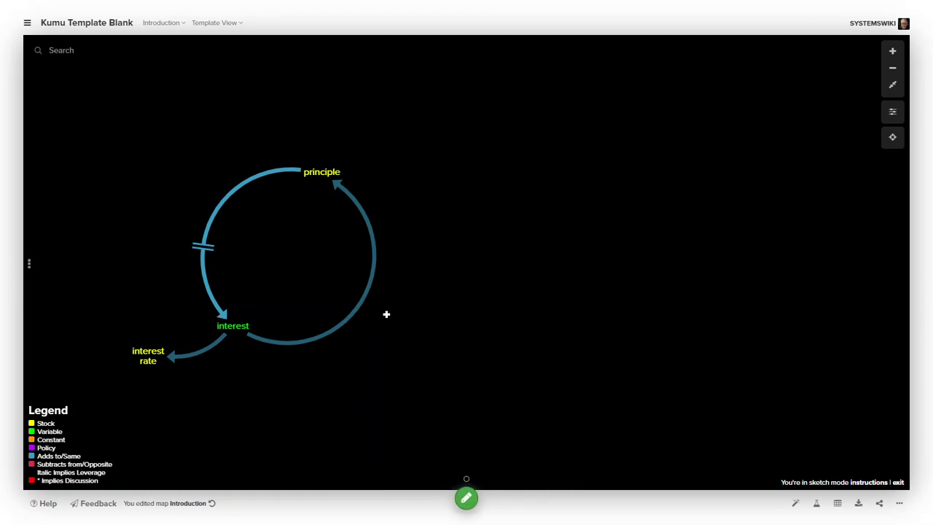
# - Add a loop labelled "01R Growth" that includes both connections between principle and interest
pyautogui.click(467, 499)
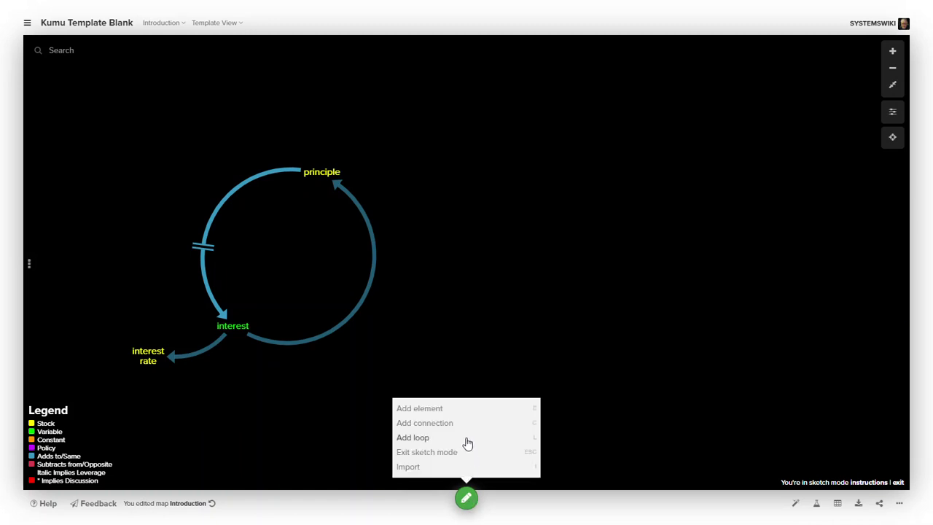
pyautogui.click(412, 437)
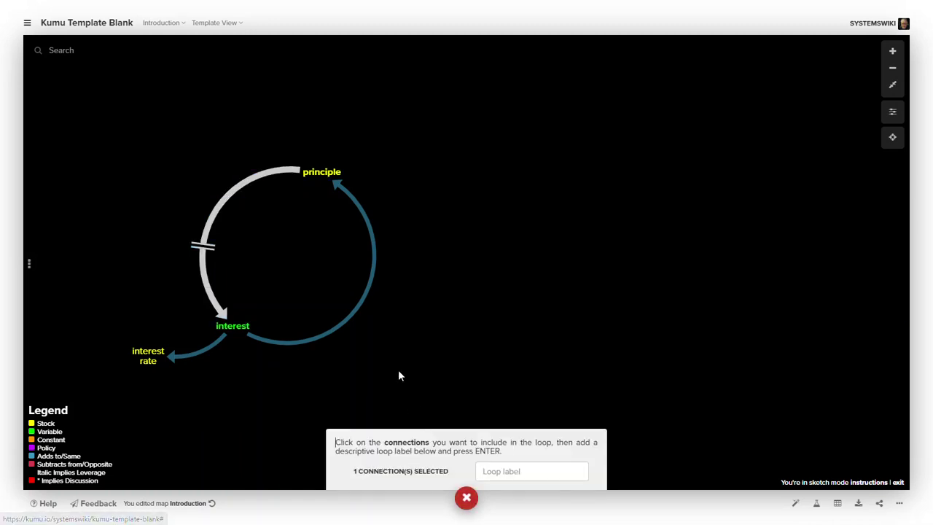
pyautogui.click(355, 319)
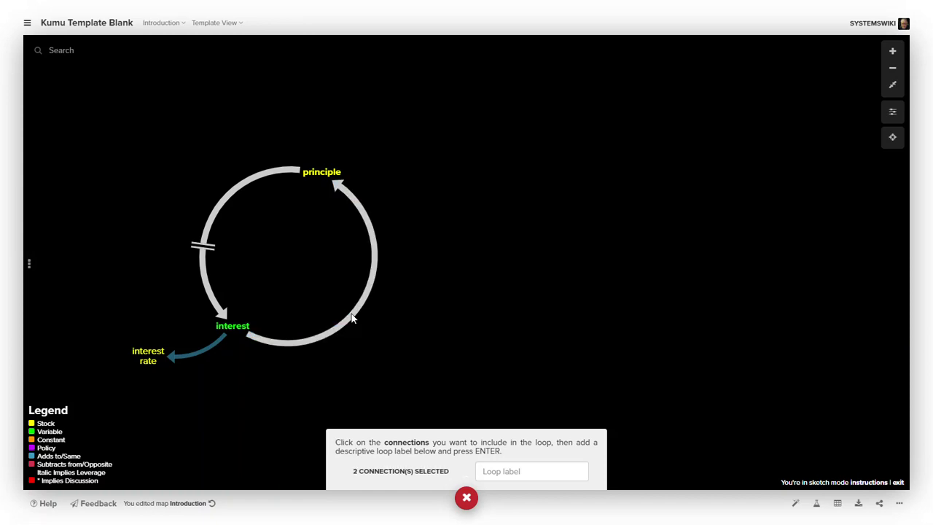
pyautogui.click(500, 474)
pyautogui.write('01R -Gro')
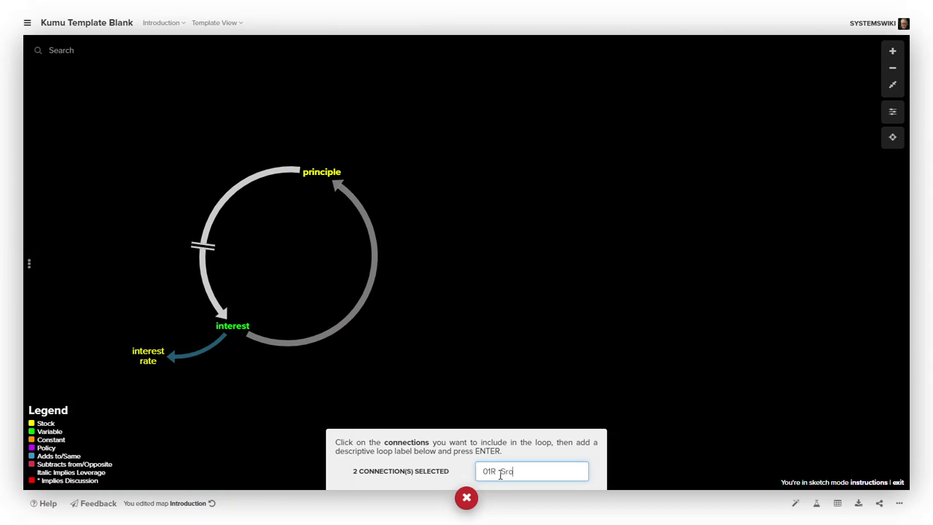
pyautogui.write('R Growth')
pyautogui.press('Return')
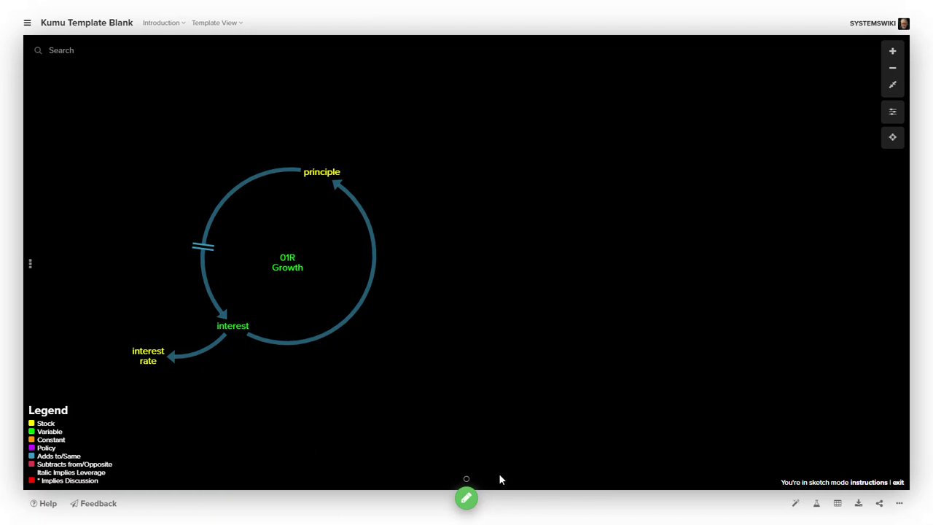
pyautogui.scroll(-2, 438, 240)
pyautogui.moveTo(441, 248); pyautogui.dragTo(542, 286)
pyautogui.scroll(1, 541, 285)
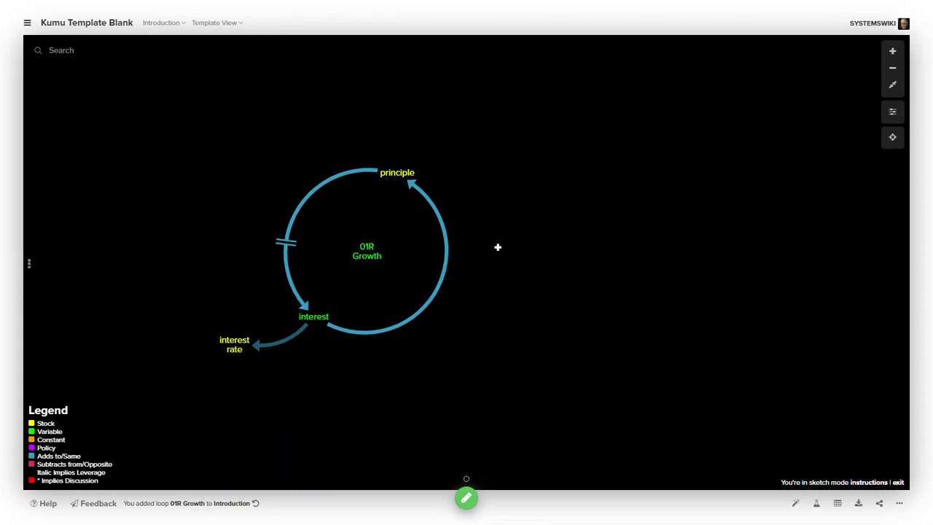
pyautogui.click(521, 238)
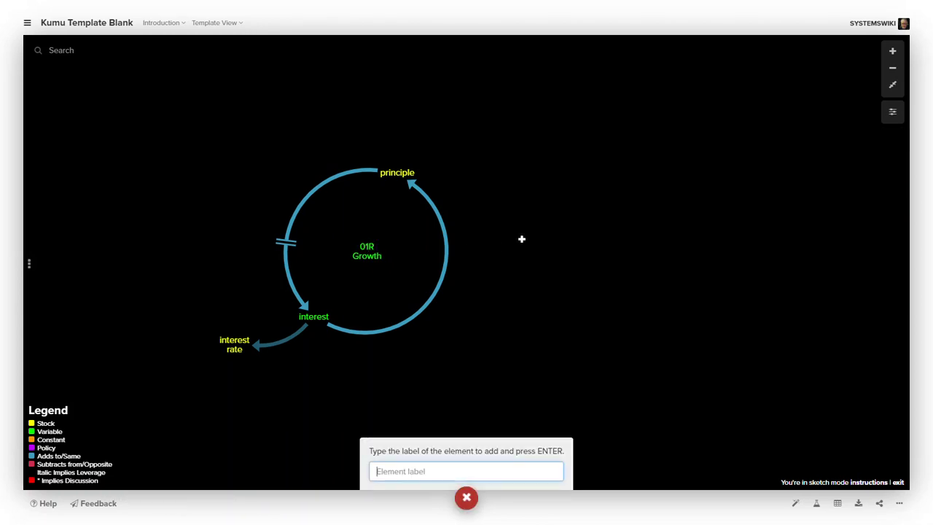
pyautogui.click(466, 498)
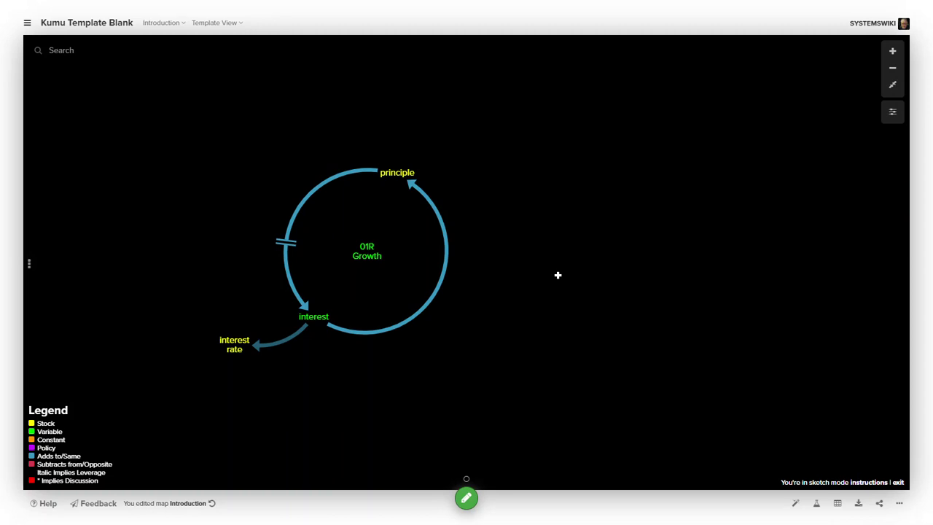
pyautogui.click(466, 499)
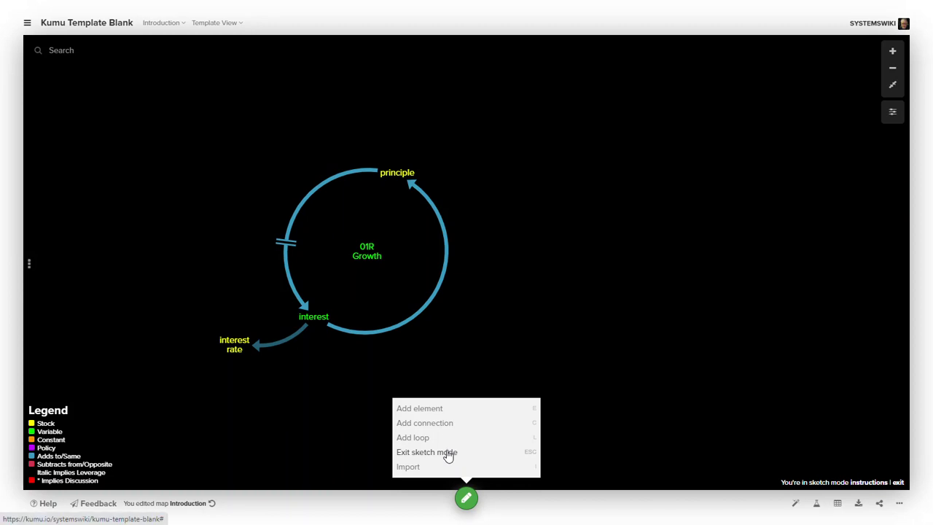
pyautogui.press('e')
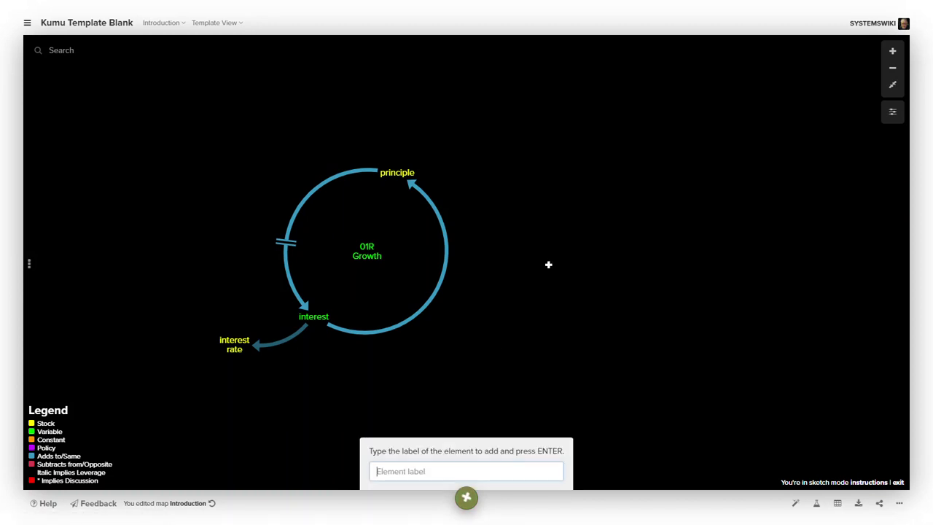
pyautogui.click(465, 500)
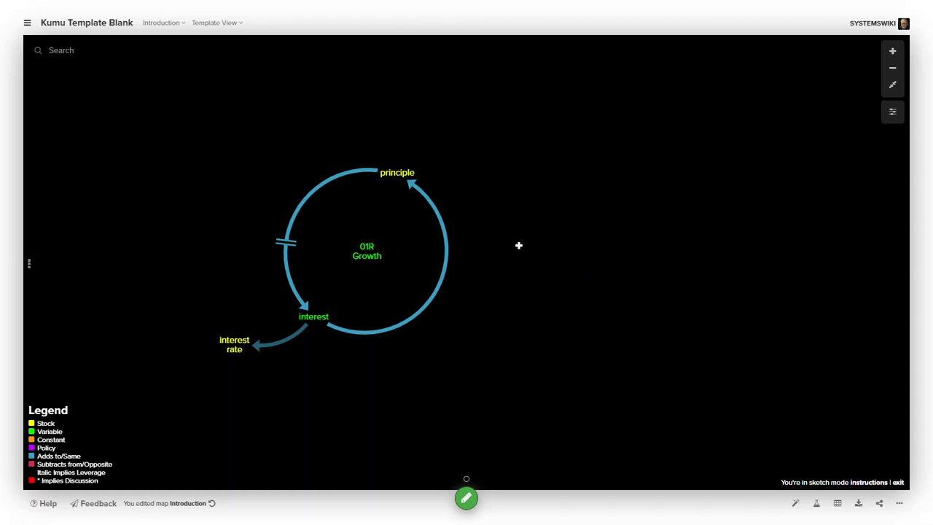
# - Examine the profile fields of the principle element and of the three connections in the loop diagram
pyautogui.moveTo(479, 318); pyautogui.dragTo(727, 323)
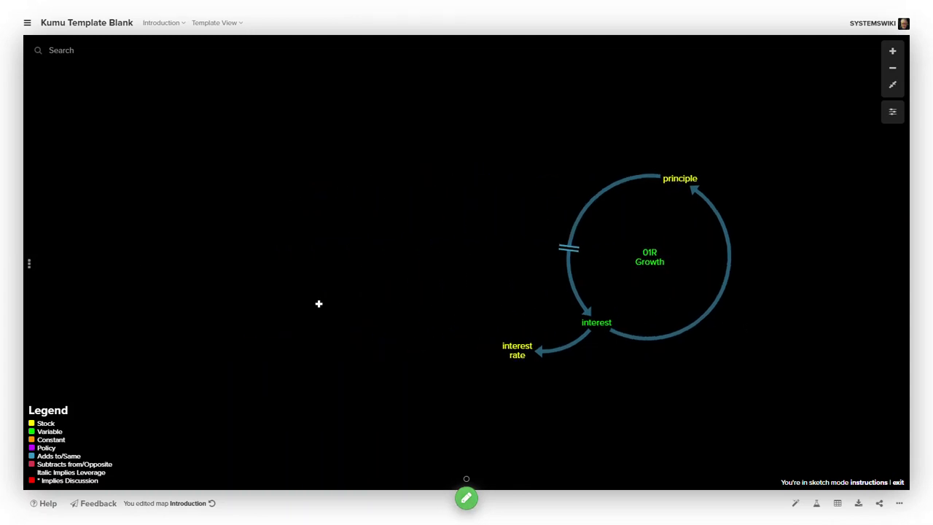
pyautogui.click(29, 266)
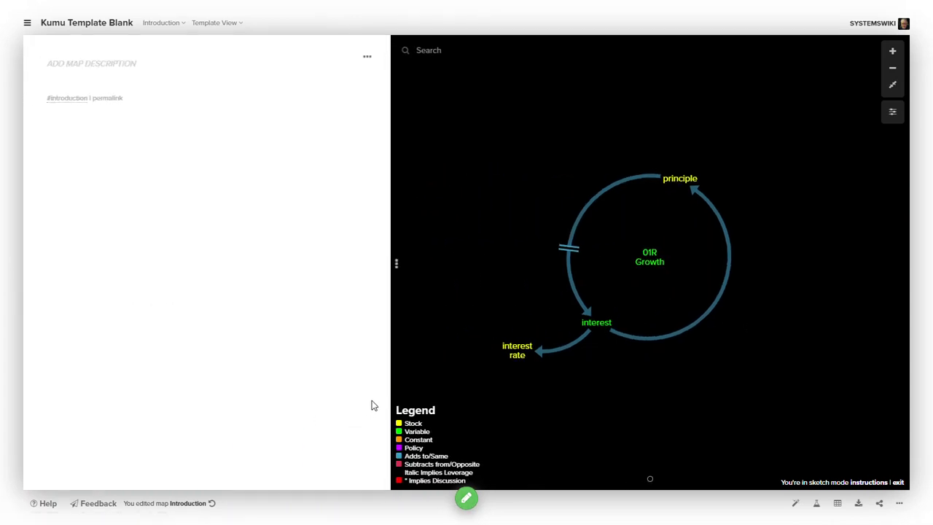
pyautogui.click(600, 198)
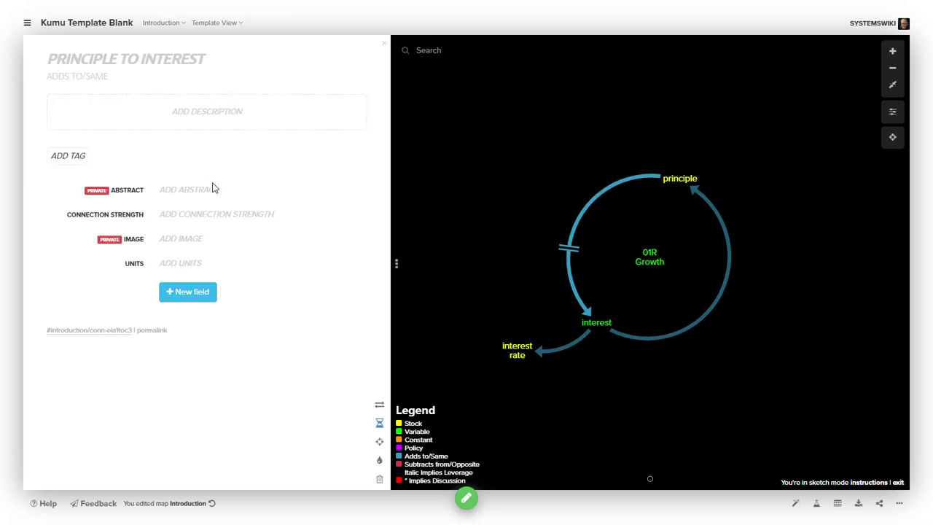
pyautogui.click(679, 179)
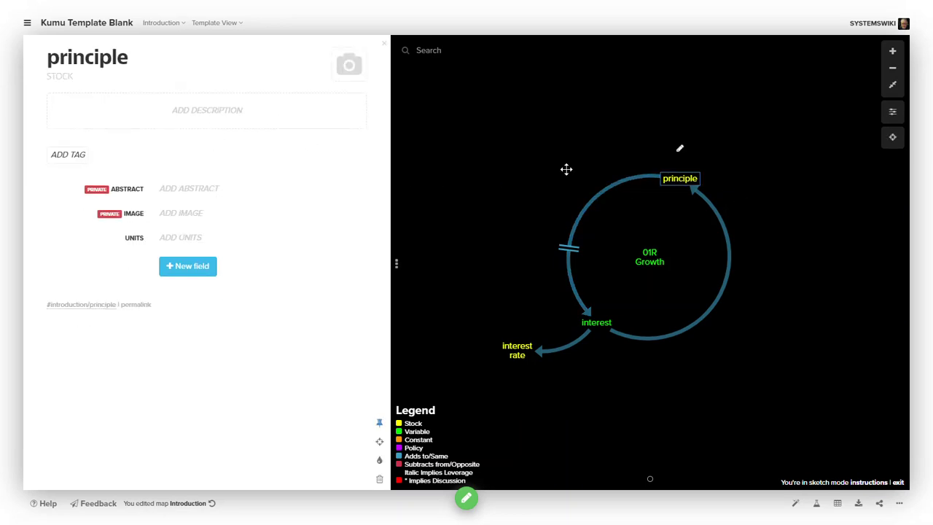
pyautogui.click(714, 304)
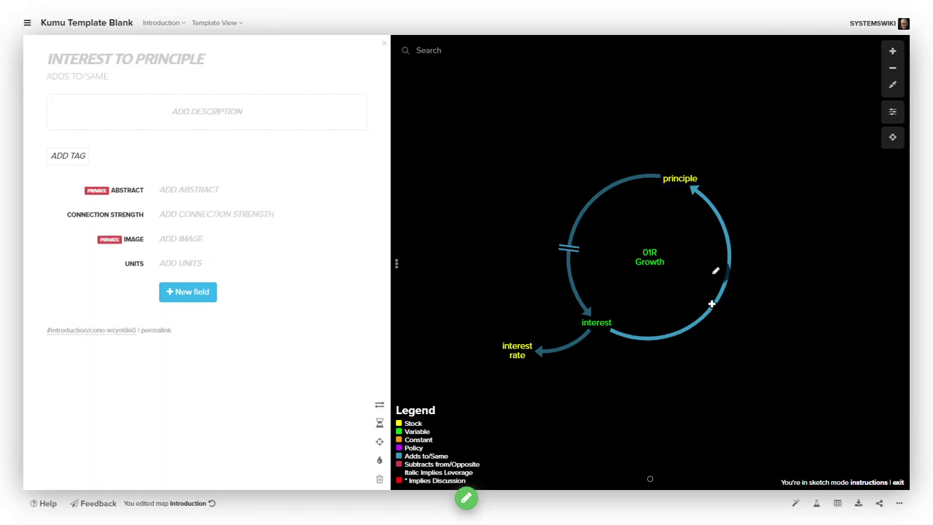
pyautogui.click(568, 343)
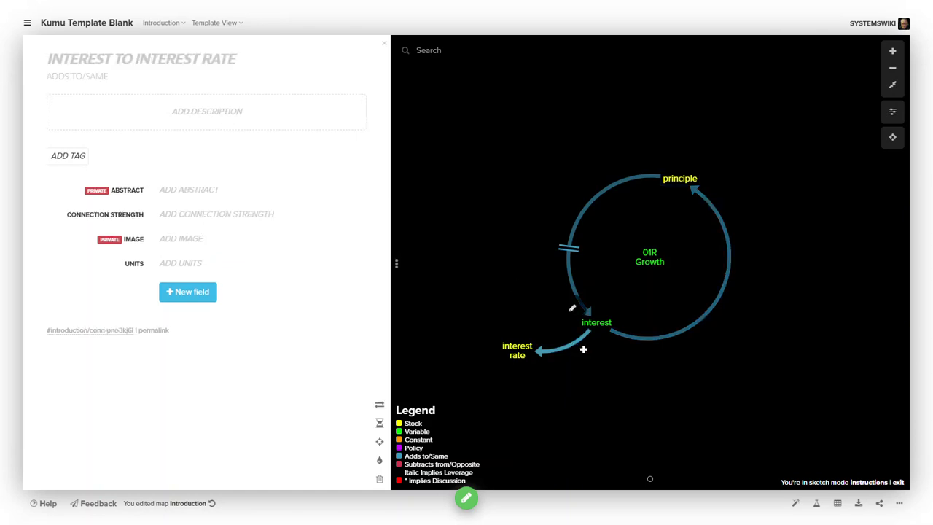
pyautogui.click(396, 264)
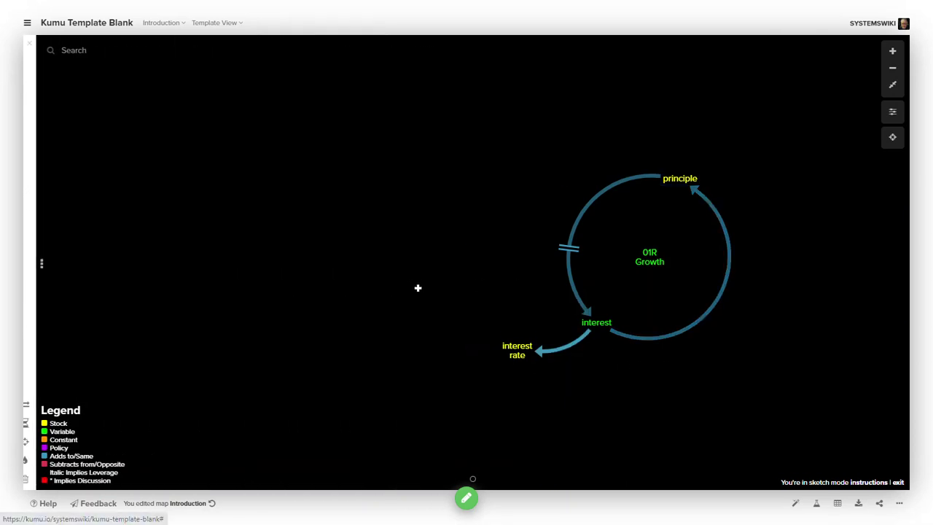